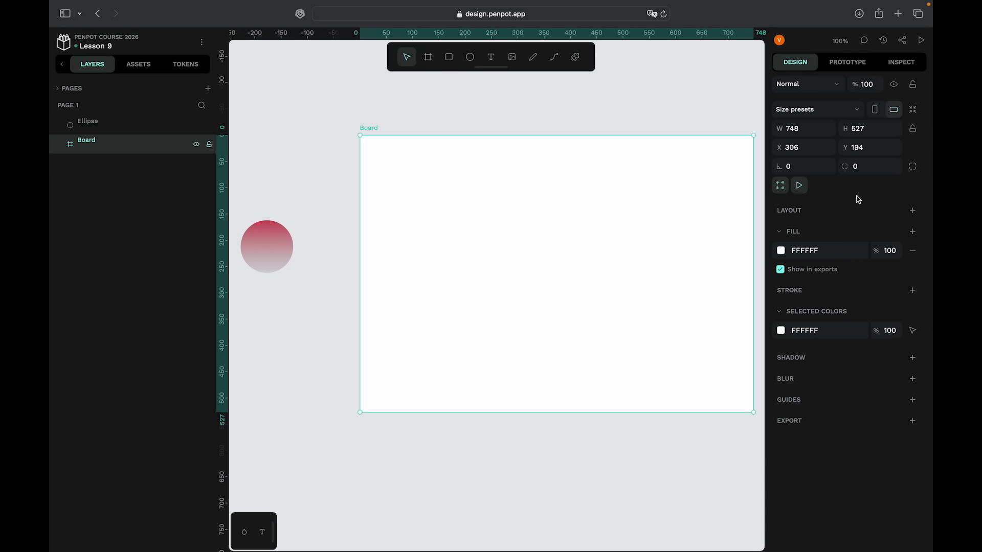
- Add a grid layout to the selected board
click(913, 210)
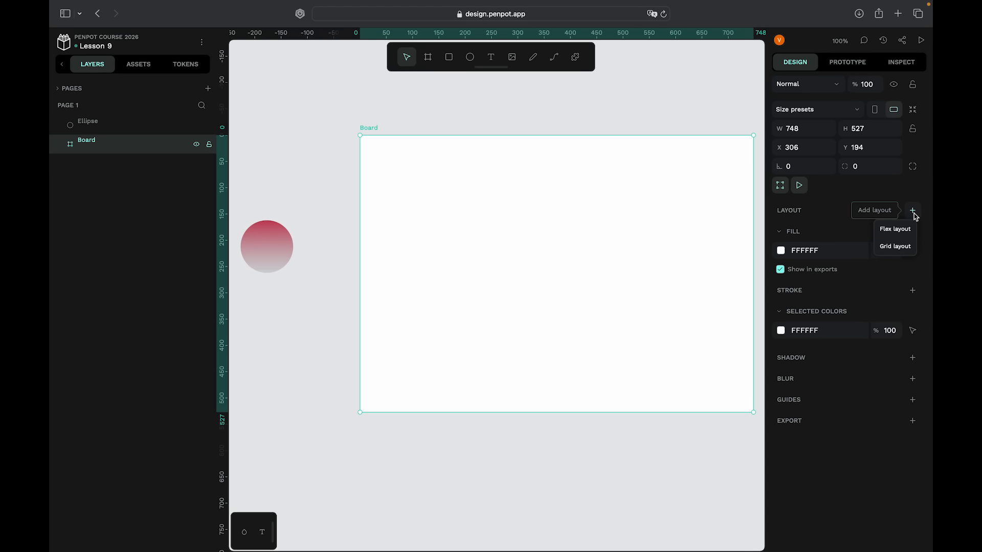
click(905, 249)
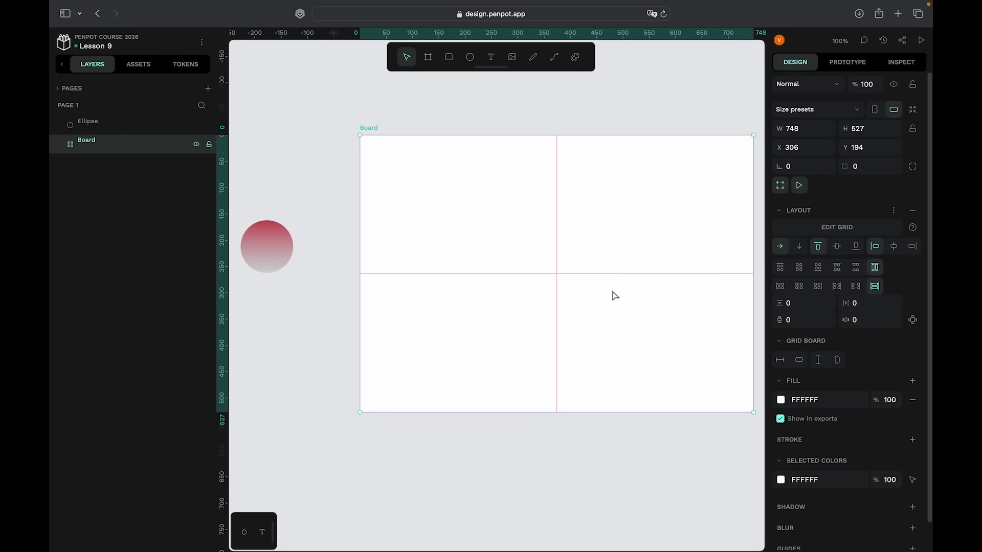
scroll(615, 296, up, 1)
scroll(615, 295, right, 1)
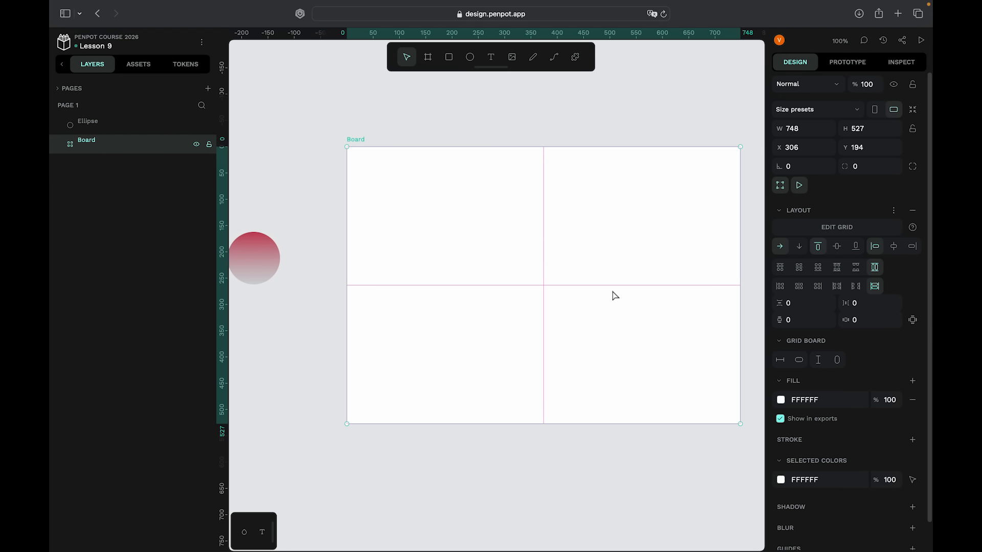
- Open the board's grid for editing and add a third column and a third row
double_click(443, 343)
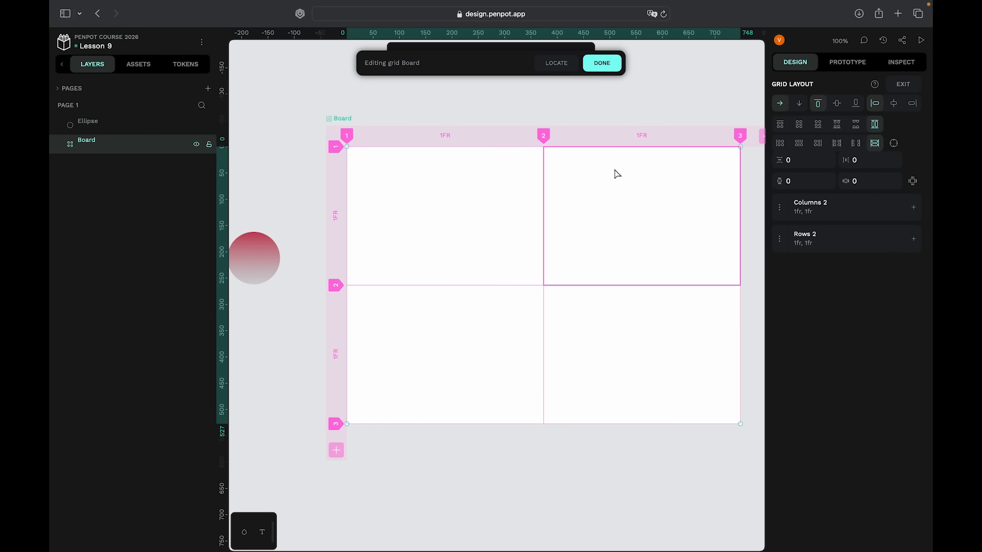
scroll(616, 171, right, 2)
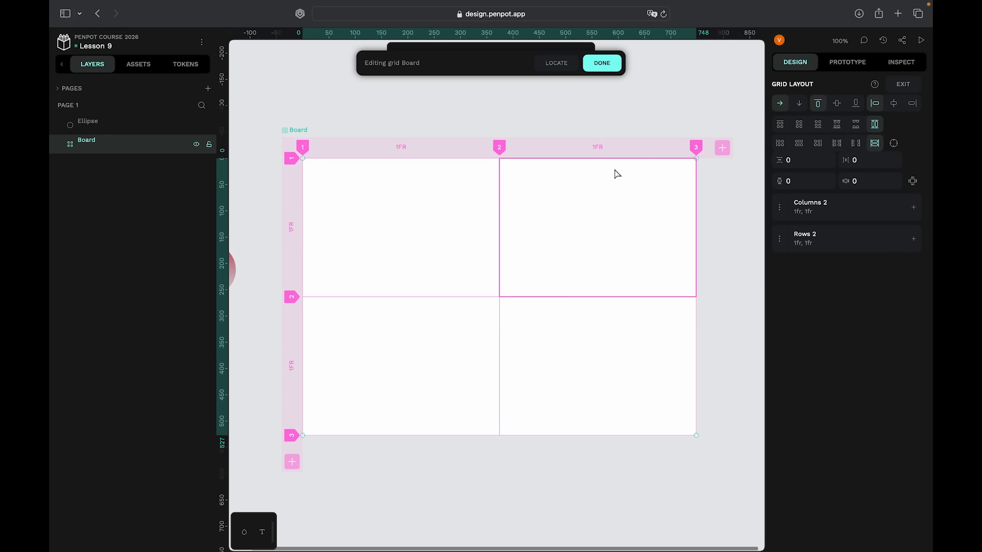
click(720, 149)
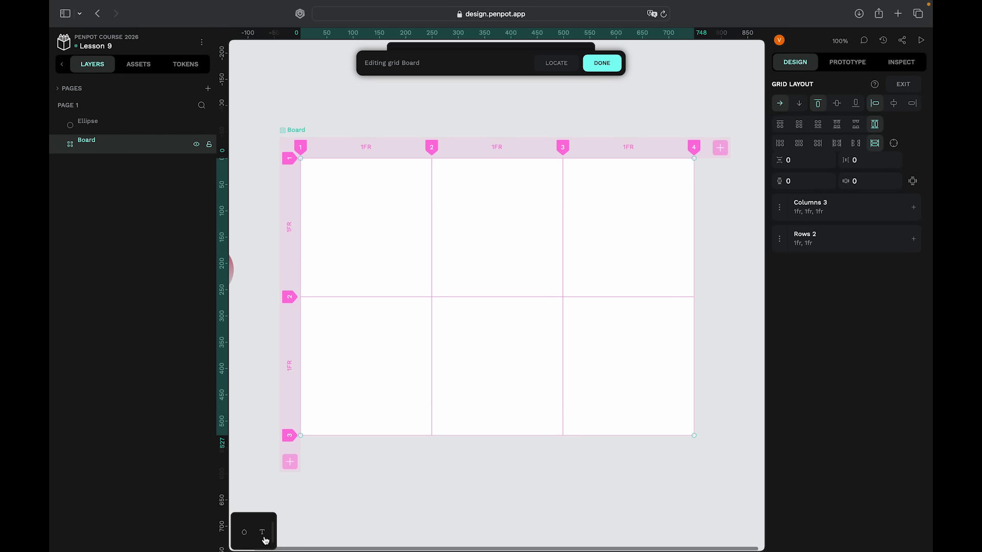
click(291, 463)
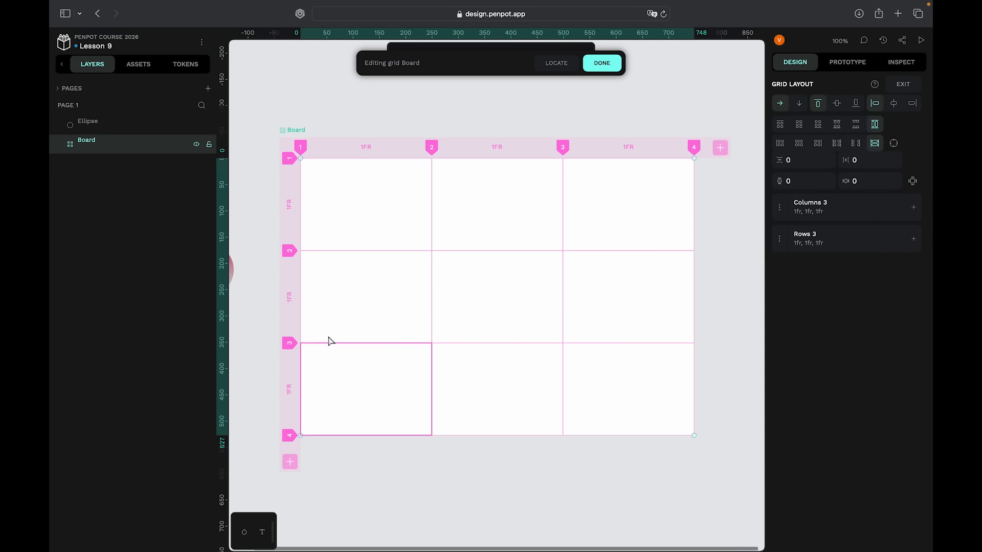
- Widen the first grid column to about 264 px and narrow the last column to about 212 px
click(430, 250)
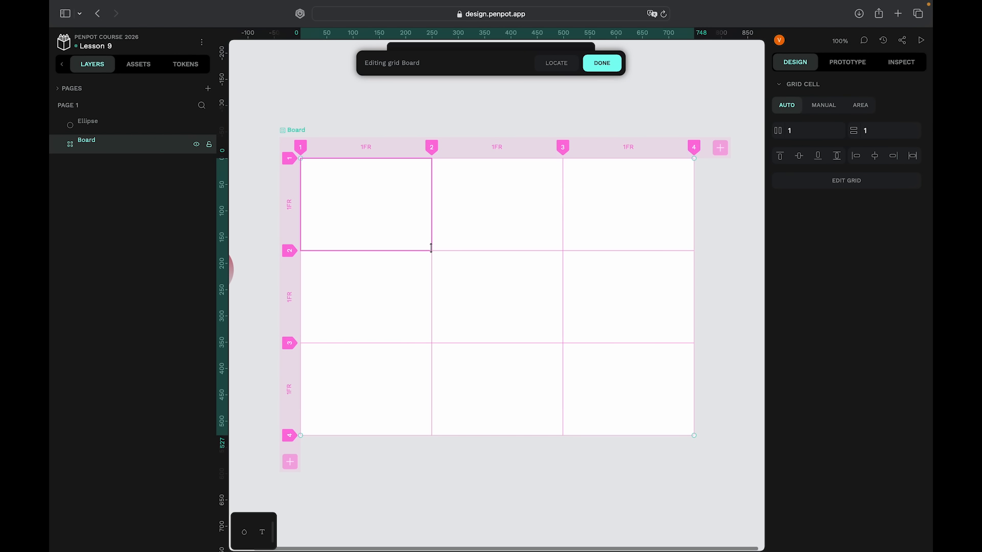
drag(431, 250, 439, 229)
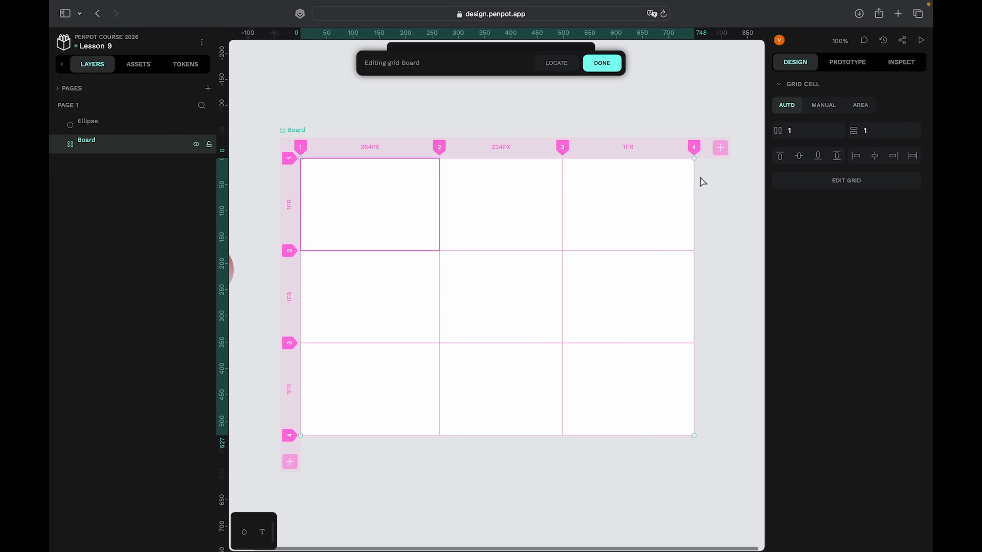
mouse_move(693, 147)
mouse_down()
mouse_move(713, 147)
mouse_move(608, 147)
mouse_move(703, 146)
mouse_move(629, 149)
mouse_move(692, 147)
mouse_move(674, 147)
mouse_up()
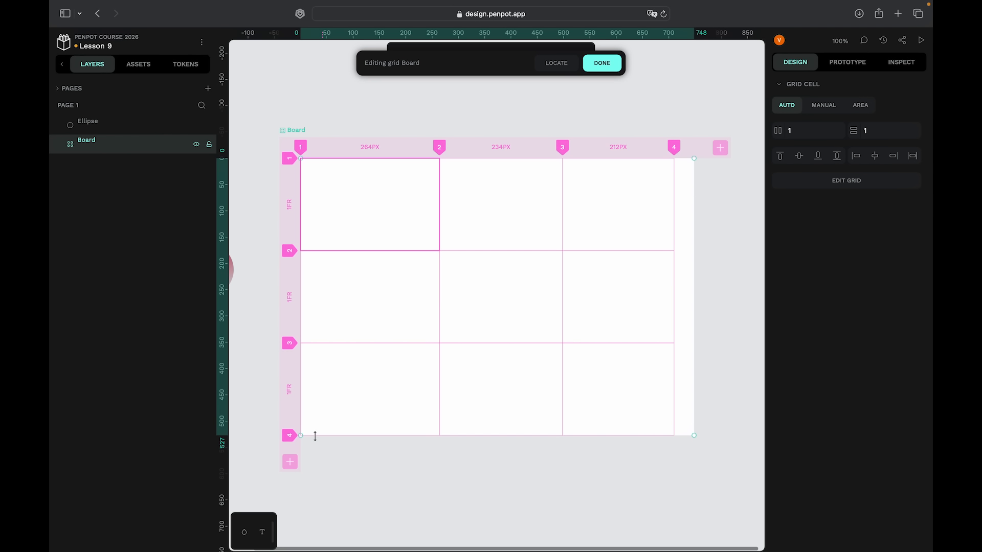
- Resize the bottom grid row to about 237 px high and widen the last column to about 250 px
mouse_move(313, 437)
mouse_down()
mouse_move(316, 482)
mouse_move(310, 362)
mouse_move(296, 484)
mouse_move(291, 460)
mouse_move(298, 493)
mouse_move(291, 429)
mouse_move(298, 455)
mouse_move(289, 471)
mouse_up()
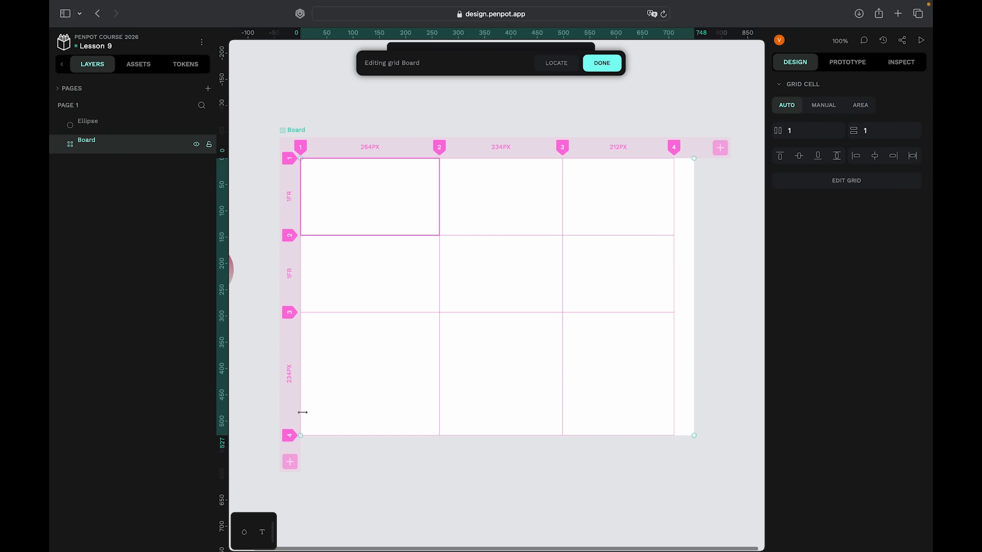
click(319, 433)
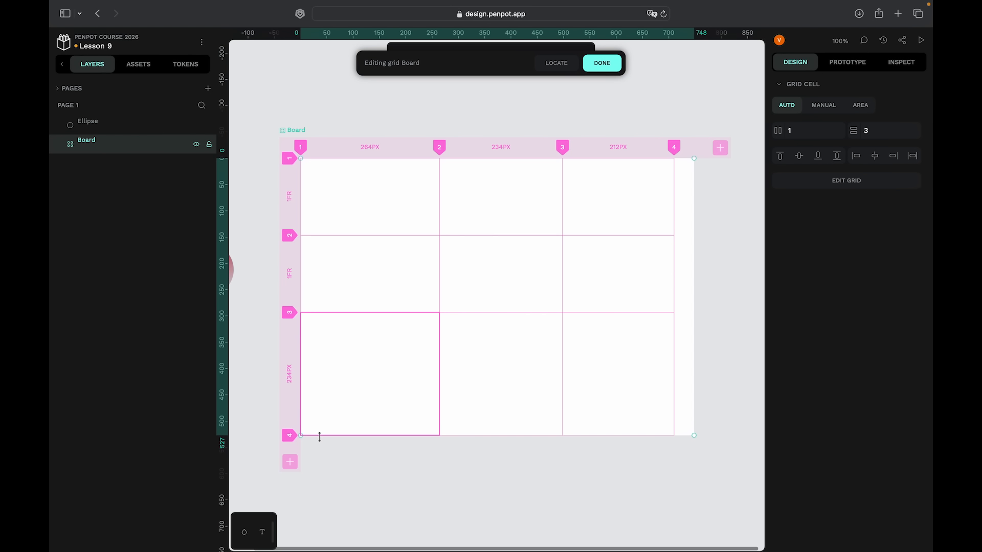
mouse_move(307, 437)
mouse_down()
mouse_move(307, 473)
mouse_move(308, 384)
mouse_move(314, 499)
mouse_move(313, 447)
mouse_up()
drag(675, 188, 695, 186)
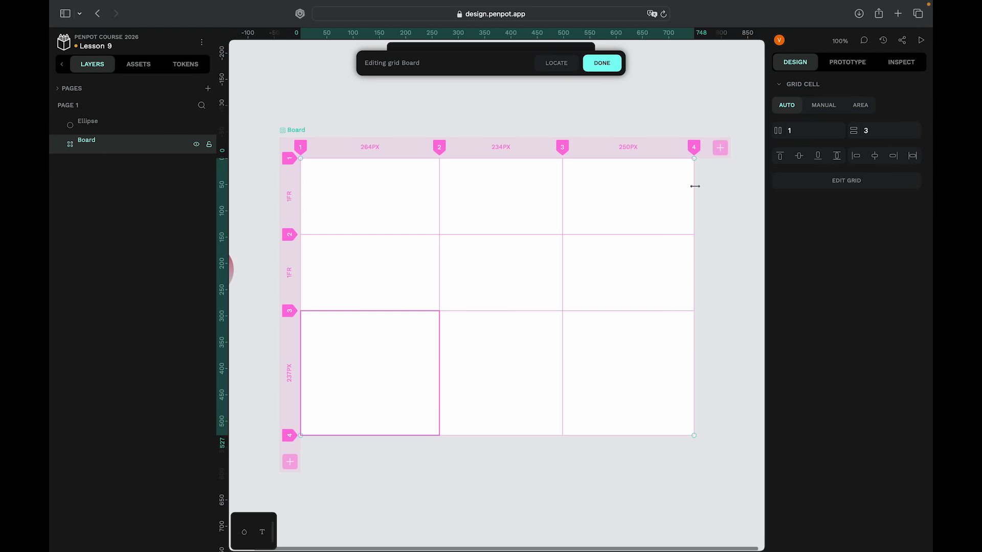
- Undo the recent bottom-row and last-column resizes, and reduce the first row's height to about 170 px
key(super+z)
key(super+z)
key(super+z)
key(super+z)
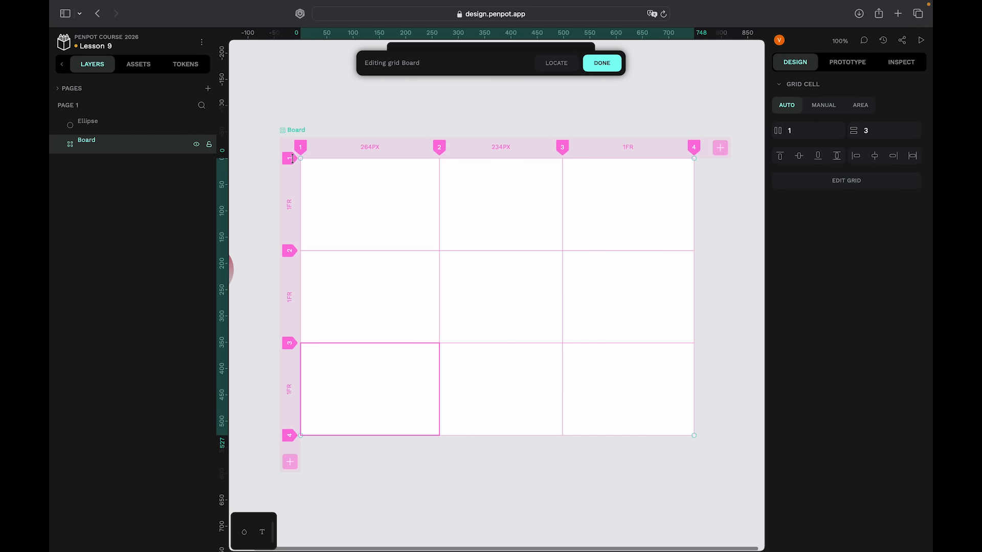
mouse_move(289, 250)
mouse_down()
mouse_move(284, 202)
mouse_move(285, 263)
mouse_move(283, 246)
mouse_up()
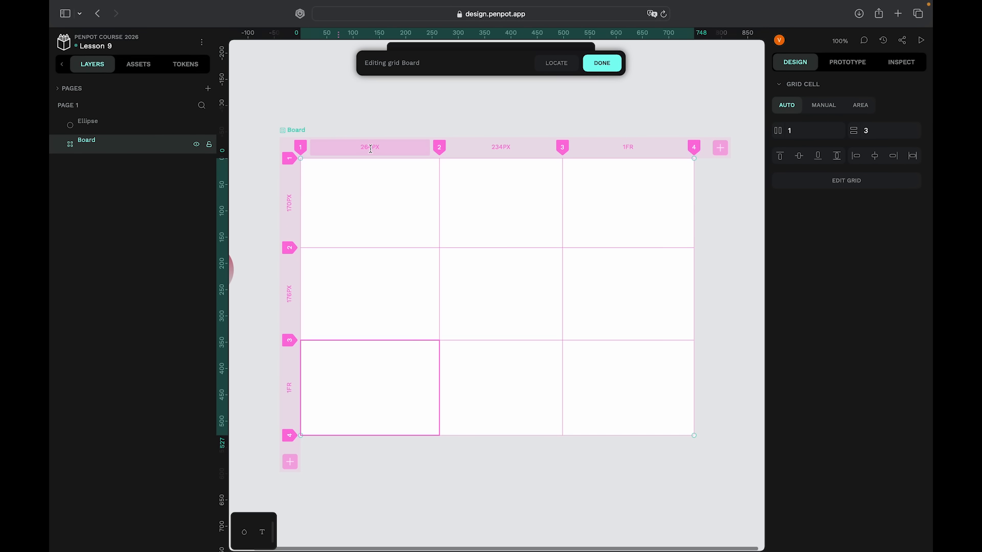
- Set the width of all three grid columns to 200 px
double_click(371, 149)
text(200)
key(Return)
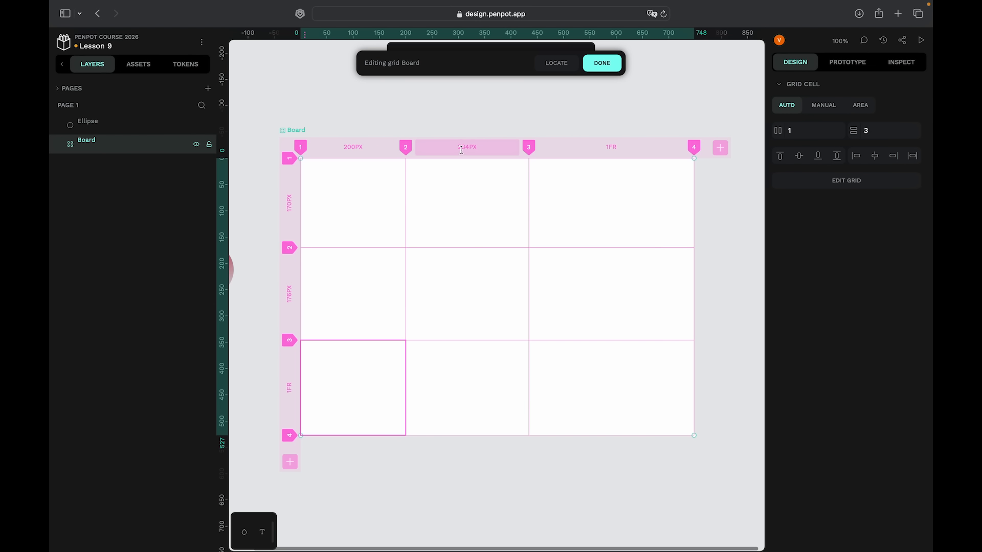
double_click(463, 149)
text(200)
key(Return)
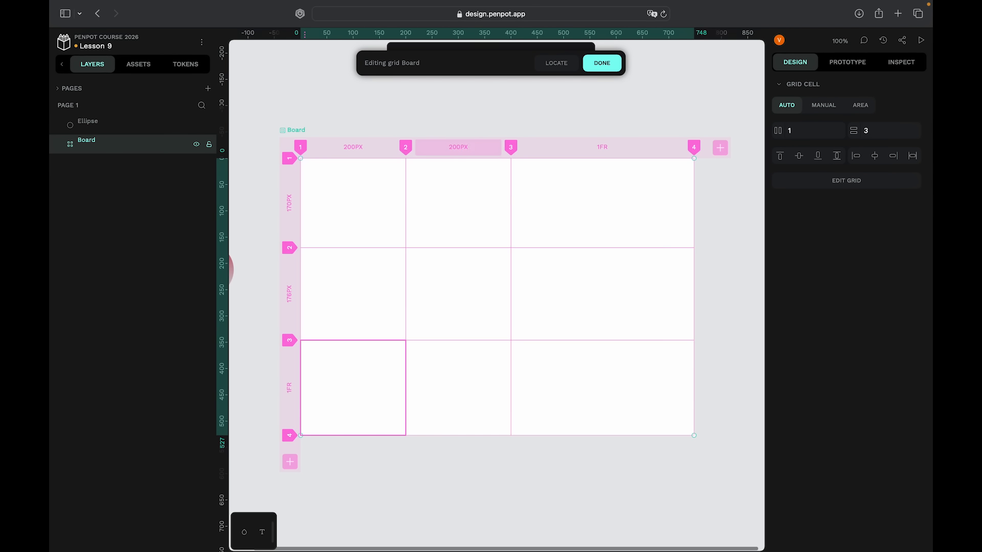
double_click(603, 148)
text(200)
key(Return)
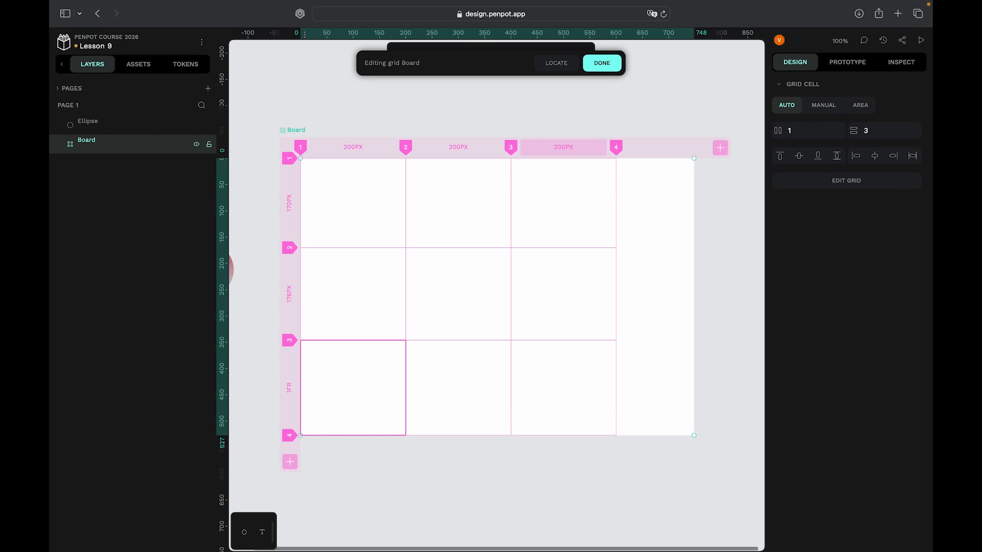
- Set the height of all three grid rows to 150 px
double_click(292, 200)
text(150)
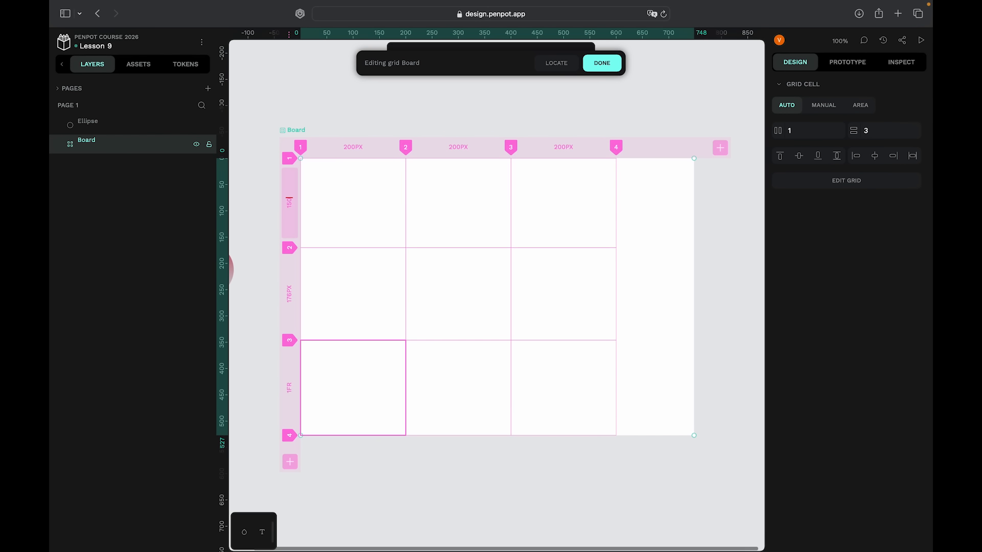
key(Return)
double_click(290, 277)
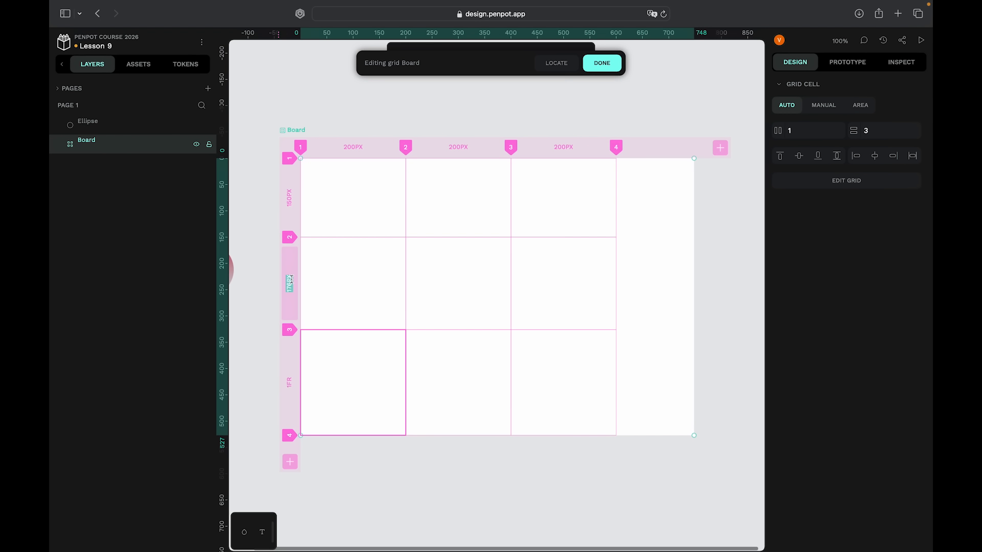
text(150)
key(Return)
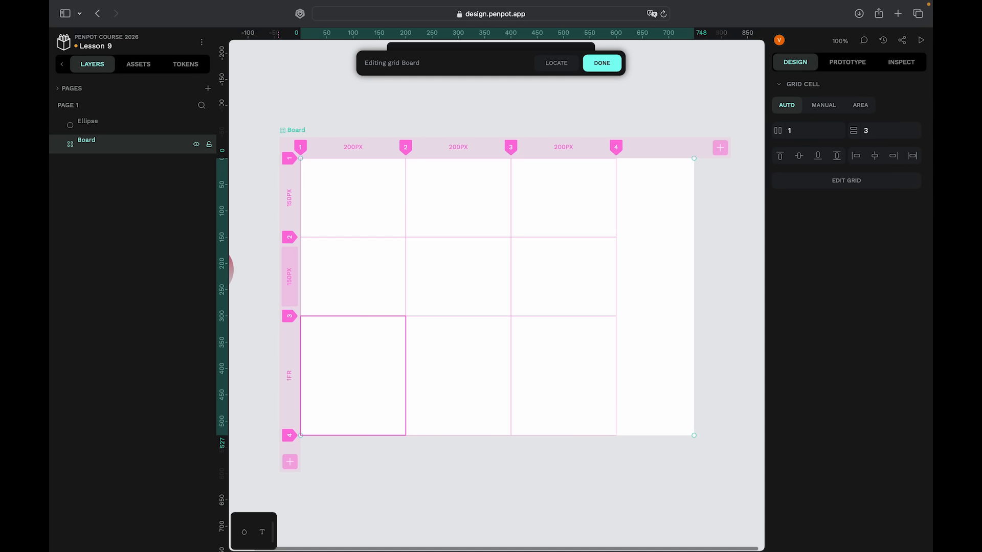
double_click(290, 375)
text(150)
key(Return)
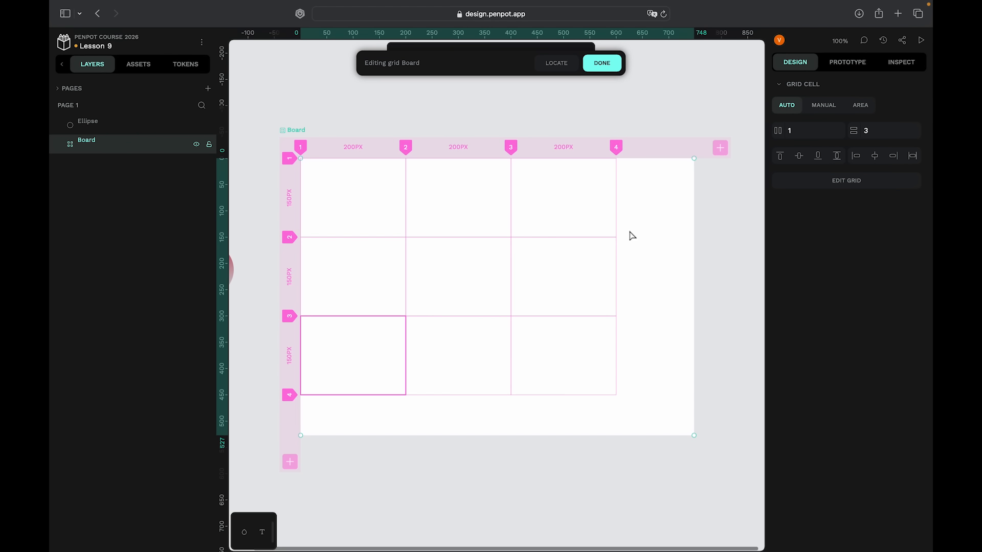
- Leave grid editing and reopen the board's grid for editing with its layout settings
click(682, 303)
click(729, 277)
click(625, 266)
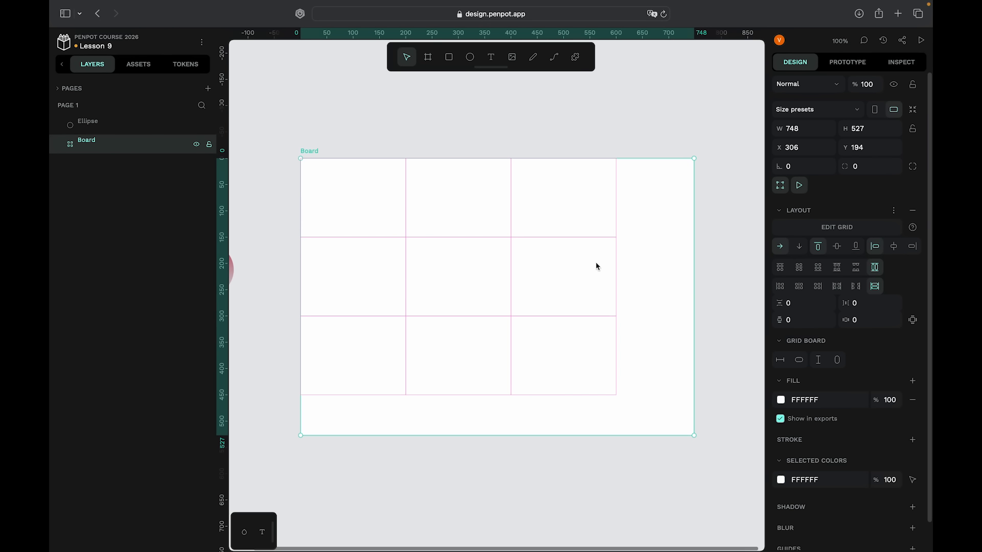
double_click(619, 233)
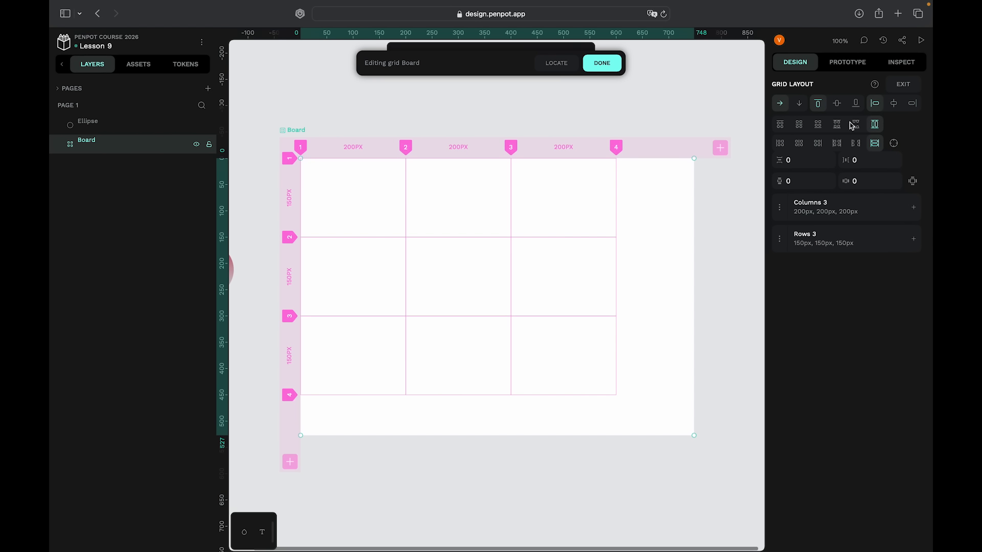
- Try the column direction for the grid and switch it back to row
click(797, 107)
click(784, 107)
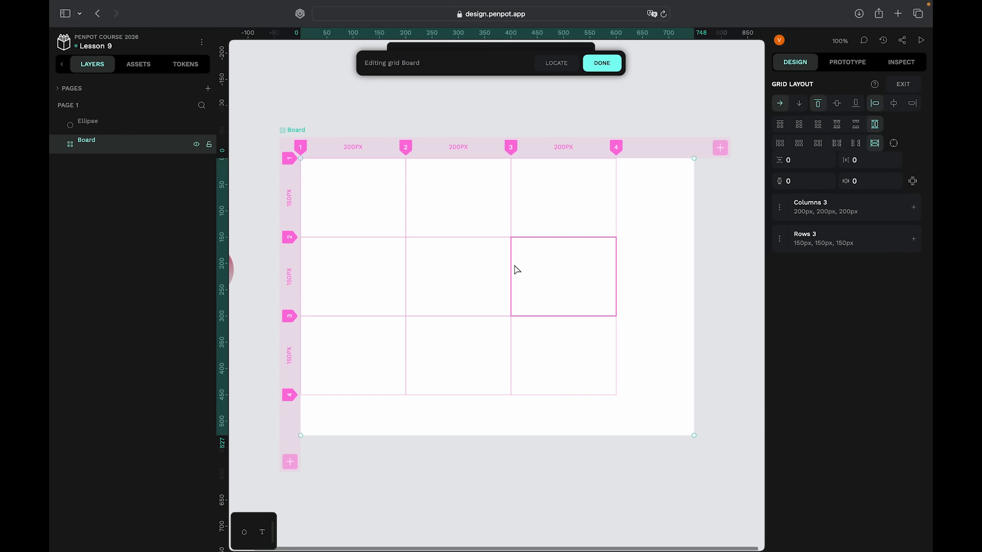
scroll(516, 269, left, 3)
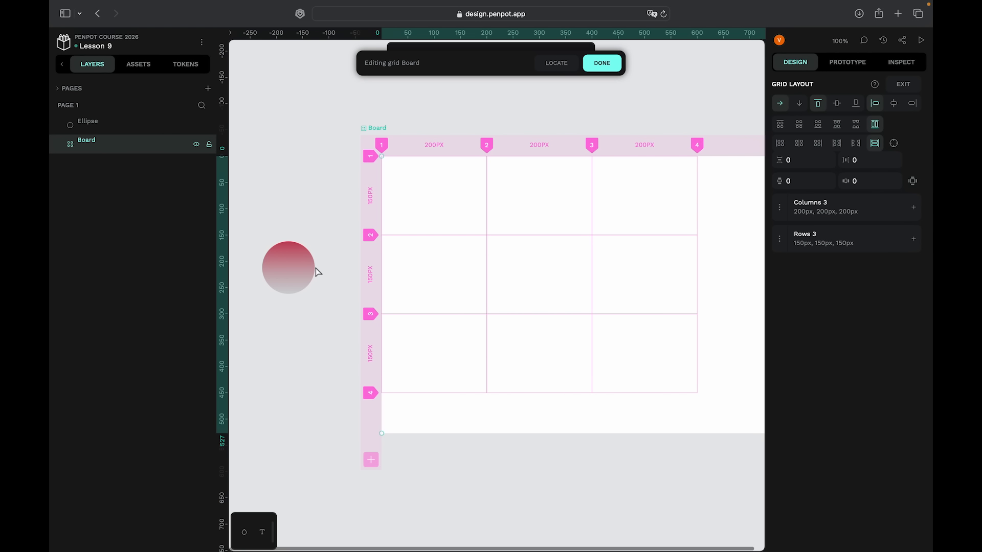
scroll(470, 268, right, 5)
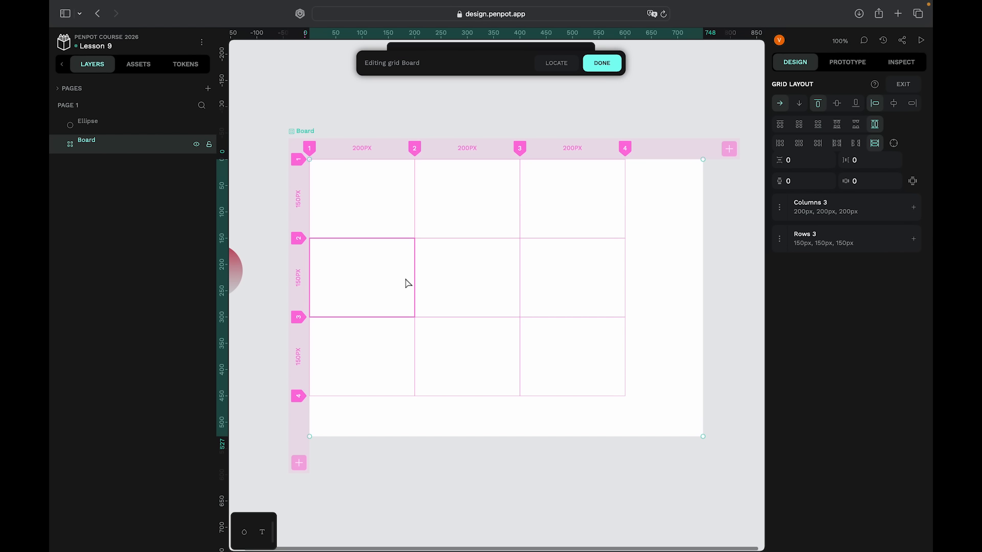
- Align the grid's items vertically to the center and horizontally to the end of their cells
scroll(405, 281, right, 1)
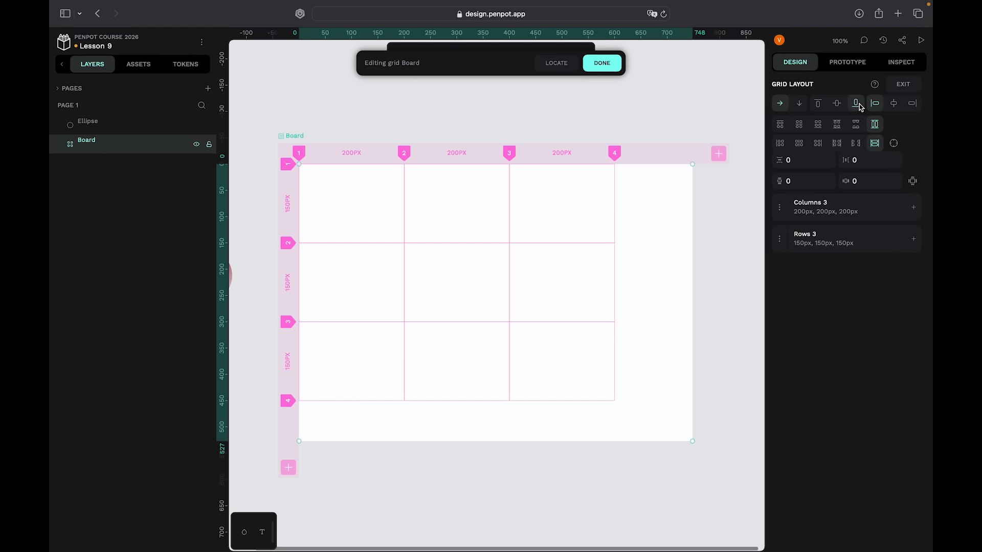
click(838, 104)
click(899, 106)
click(919, 106)
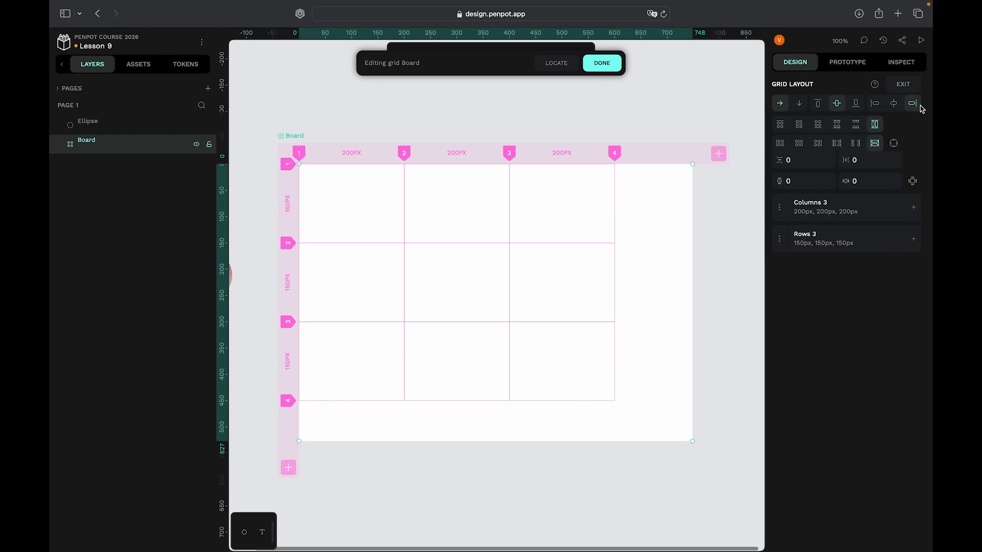
- Set both the vertical and horizontal content distribution of the grid to start
scroll(496, 276, left, 2)
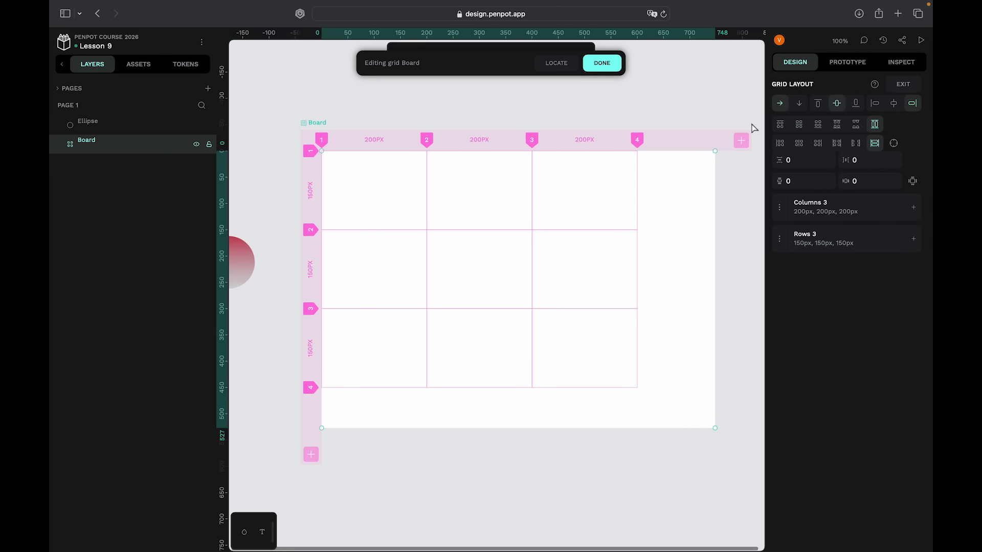
click(781, 126)
click(781, 145)
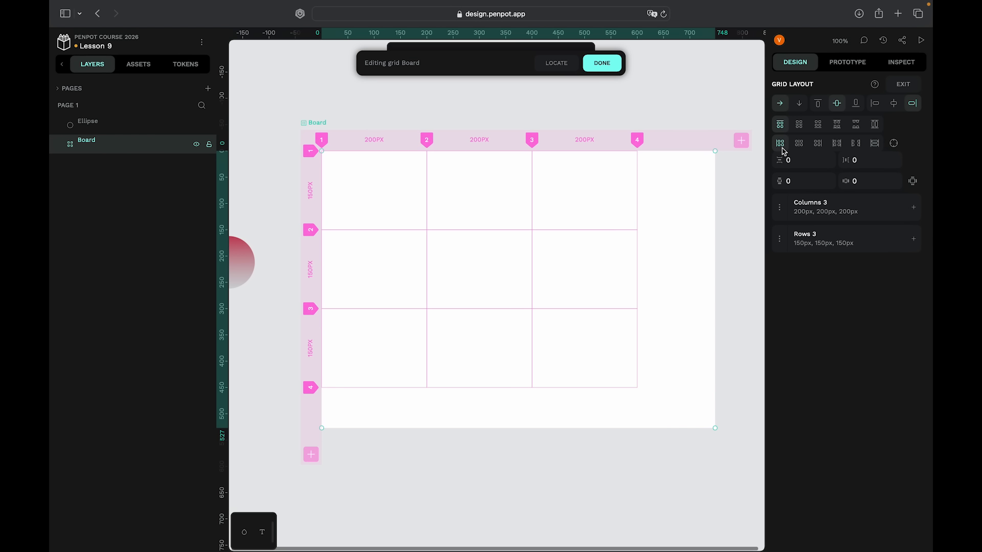
- Try center, end and space-around for the grid's vertical content distribution, and set it to space-between
click(800, 125)
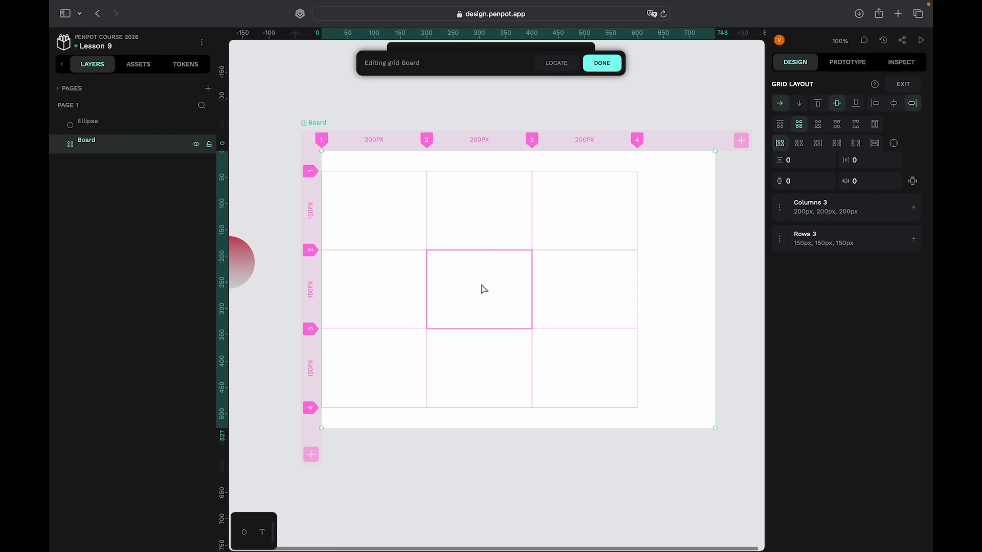
click(820, 126)
click(838, 128)
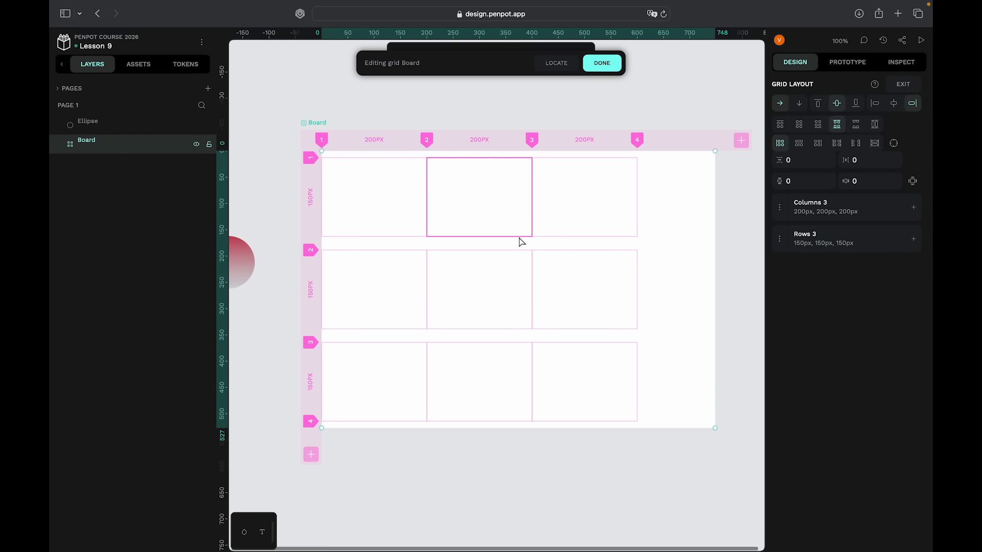
scroll(505, 252, up, 3)
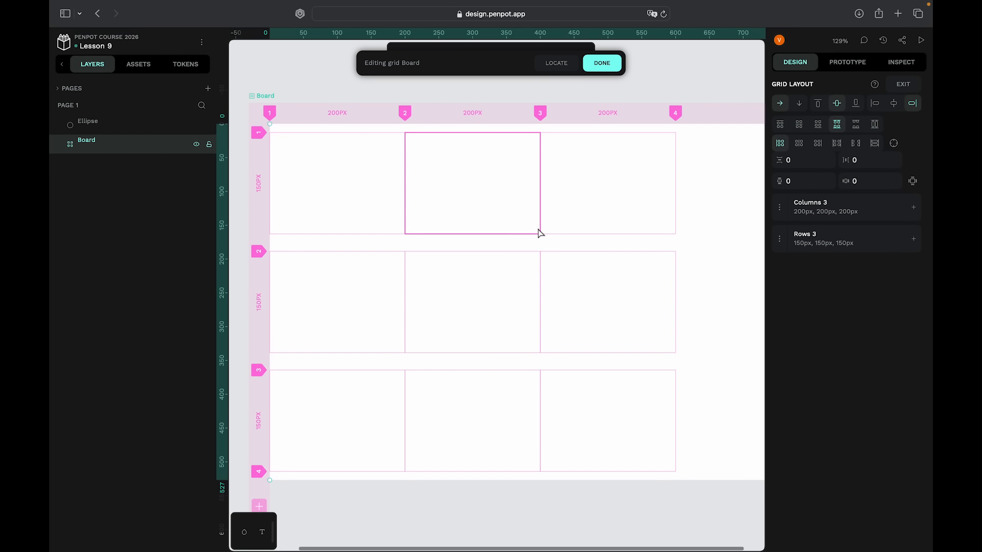
scroll(540, 233, down, 3)
click(856, 125)
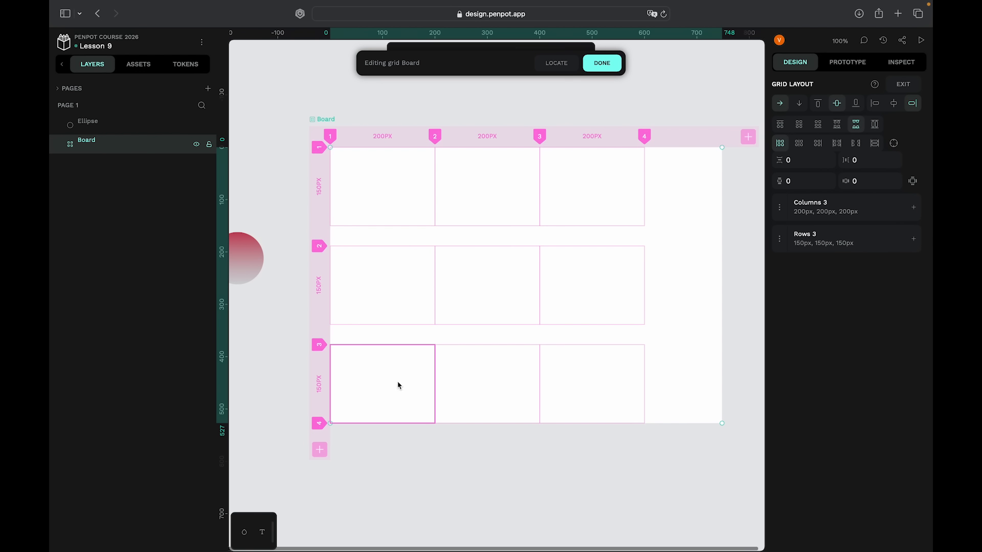
- Examine how the grid's rows are spaced along the height of the board
scroll(656, 443, up, 3)
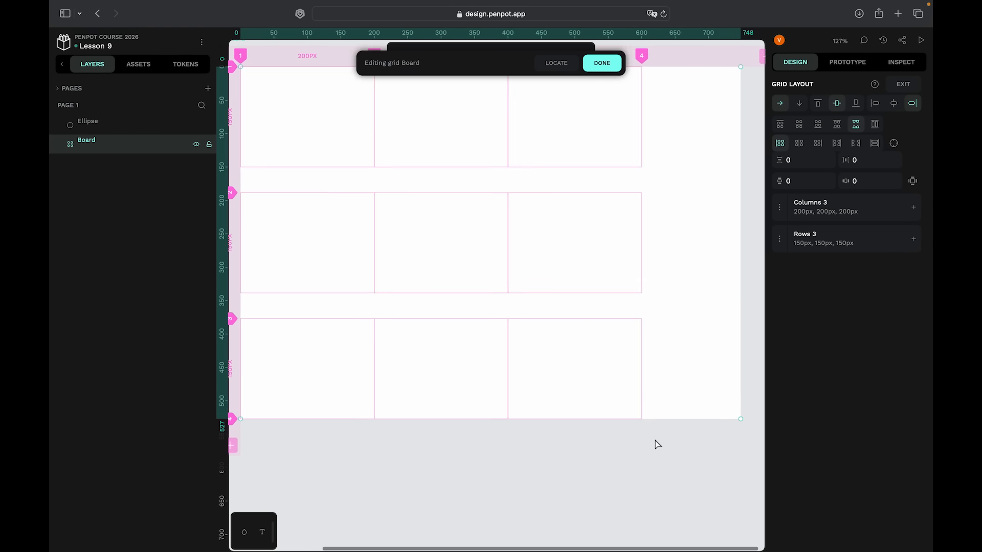
scroll(681, 418, up, 3)
scroll(680, 418, right, 1)
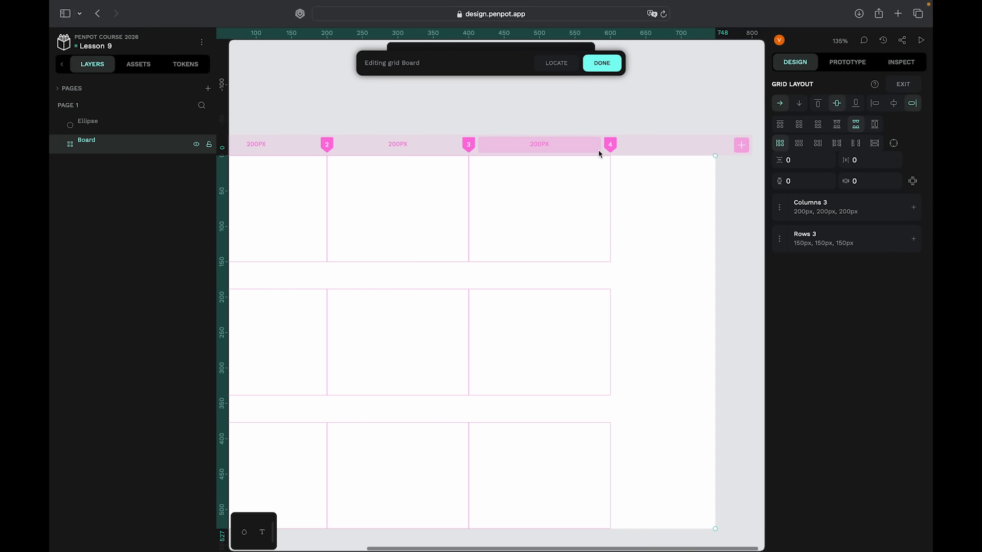
scroll(600, 154, down, 1)
scroll(599, 154, left, 3)
scroll(616, 163, down, 3)
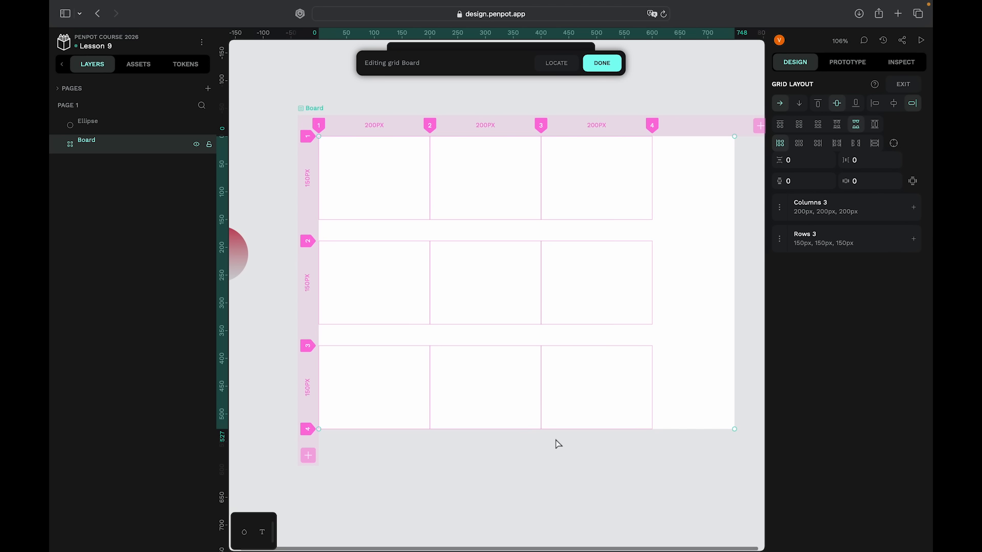
scroll(558, 443, right, 1)
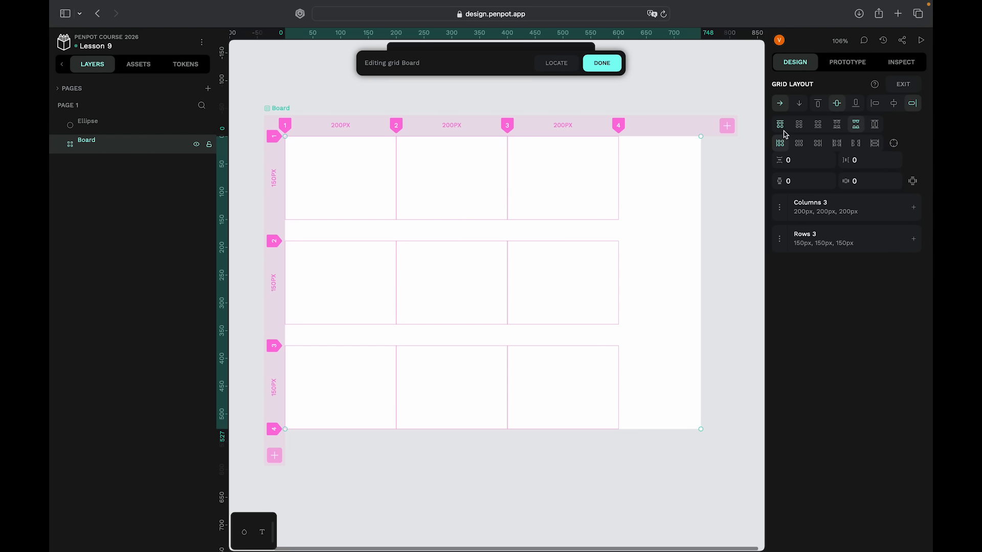
- Try center, end, space-around and space-between for the grid's horizontal content distribution
click(798, 144)
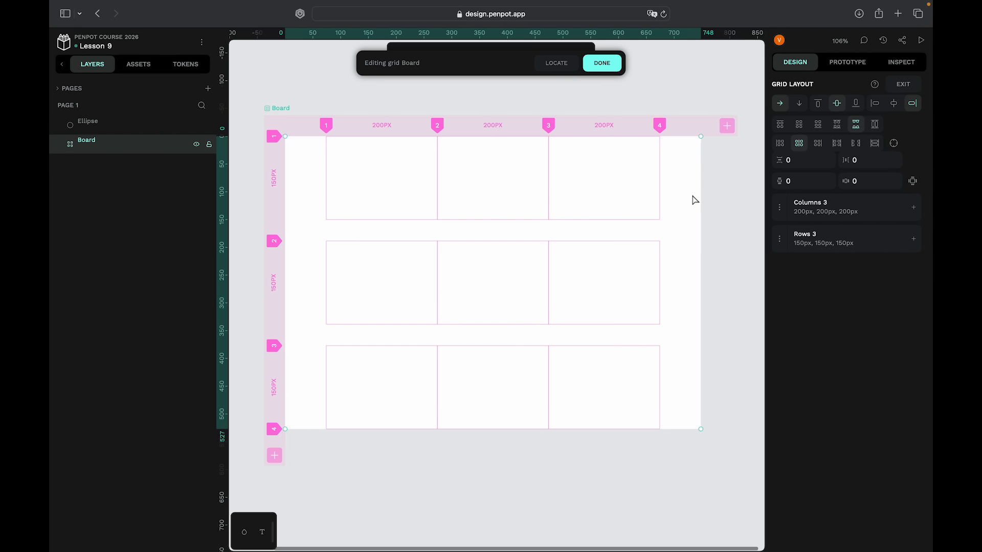
click(817, 143)
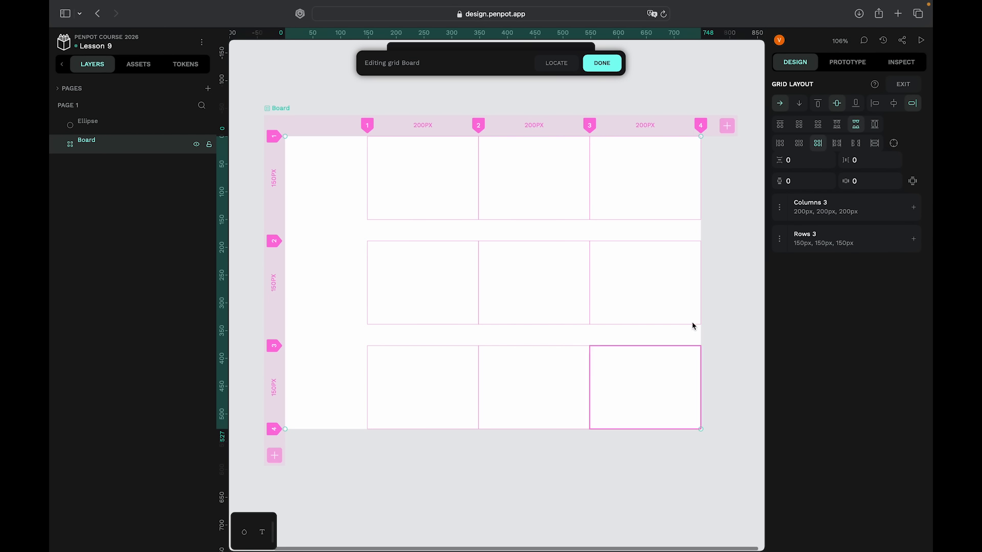
click(841, 144)
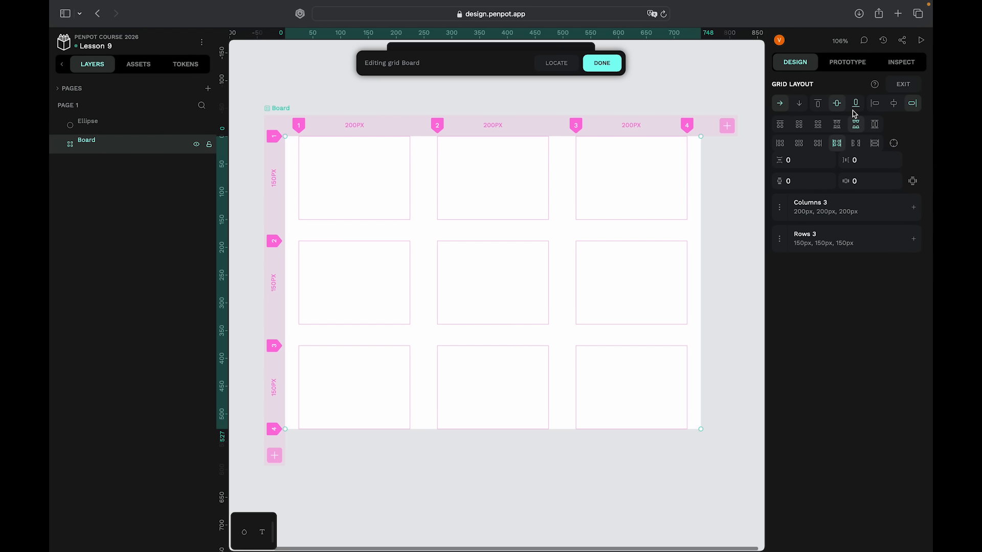
click(856, 144)
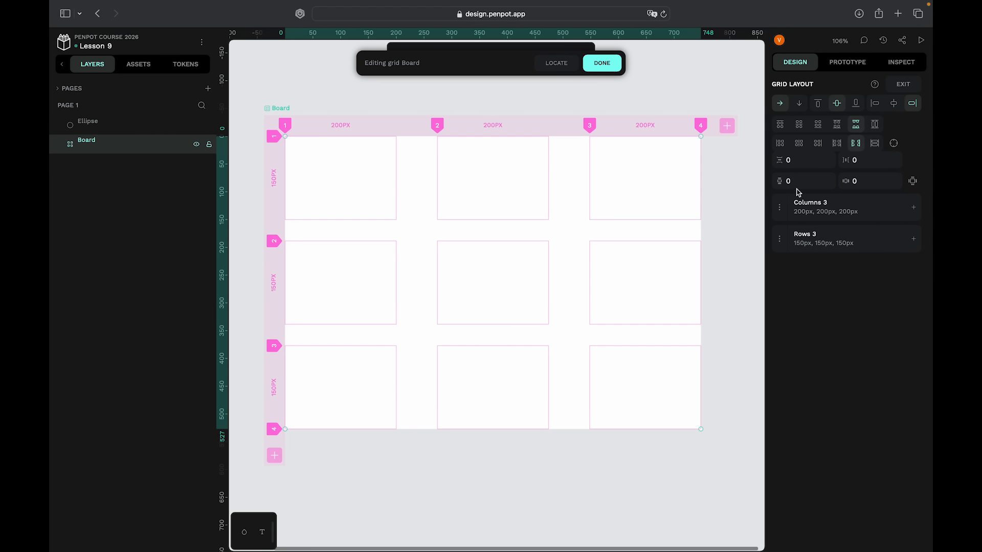
- Try space-around and end for both the vertical and horizontal content distribution, and set both to center
click(837, 128)
click(836, 145)
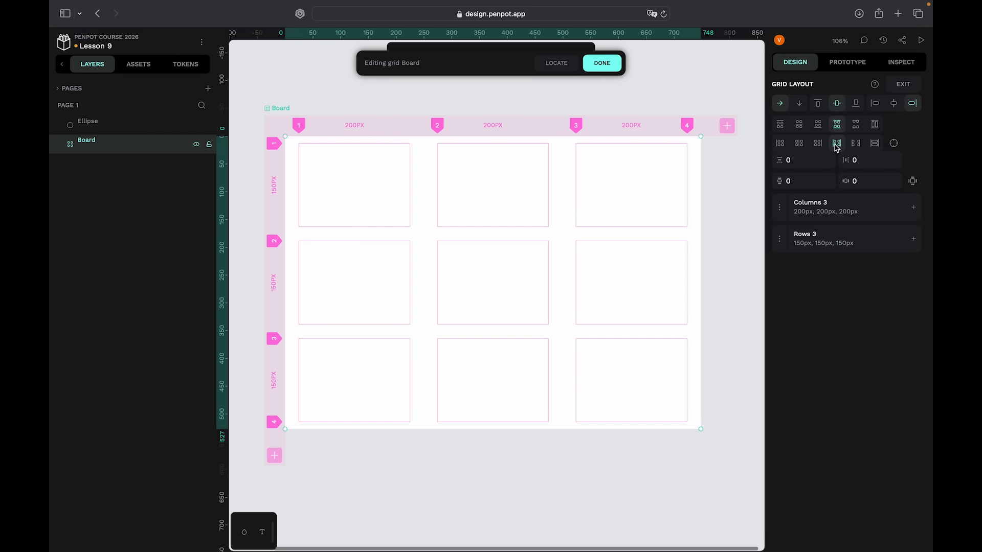
click(818, 144)
click(818, 125)
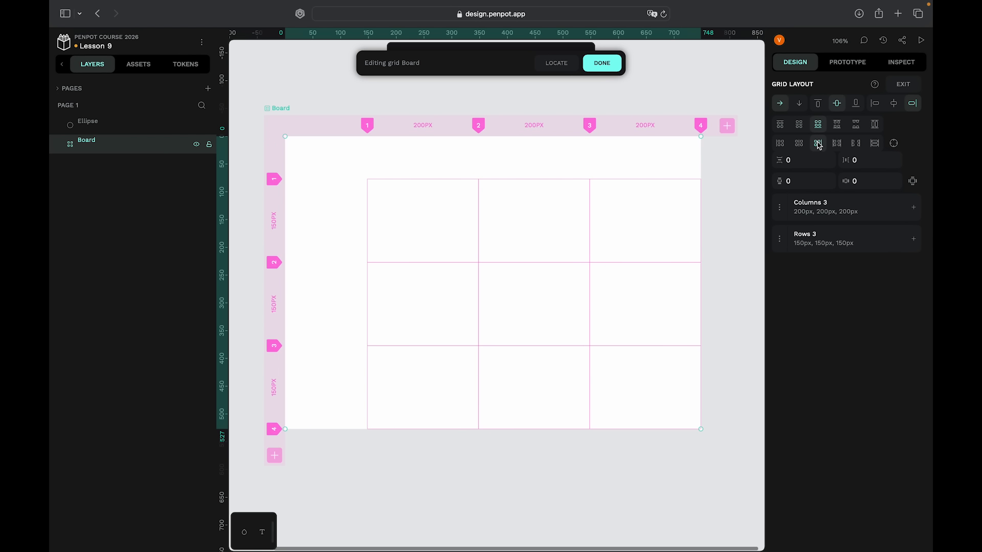
click(805, 142)
click(804, 128)
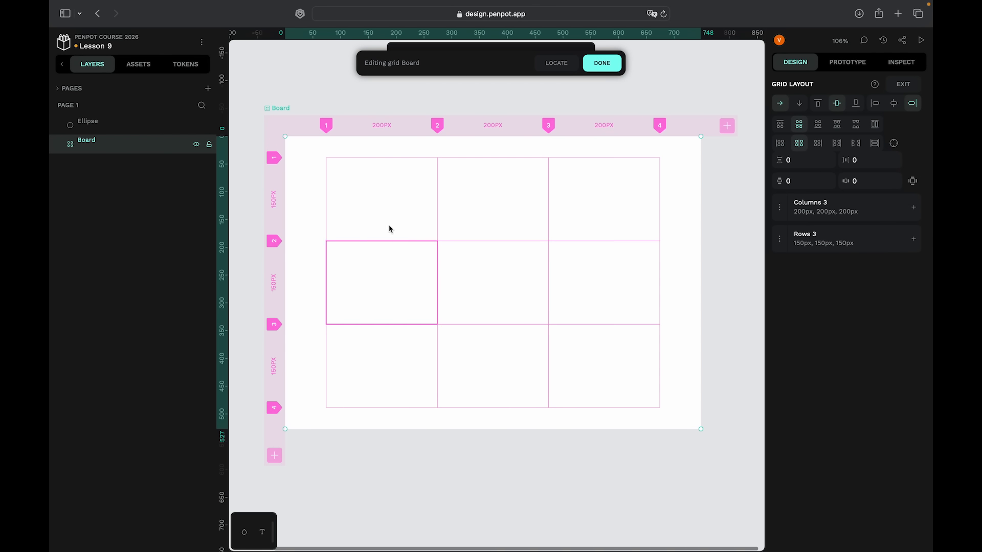
- Keep the vertical content distribution at center and set the grid's row gap to 30
scroll(418, 318, up, 2)
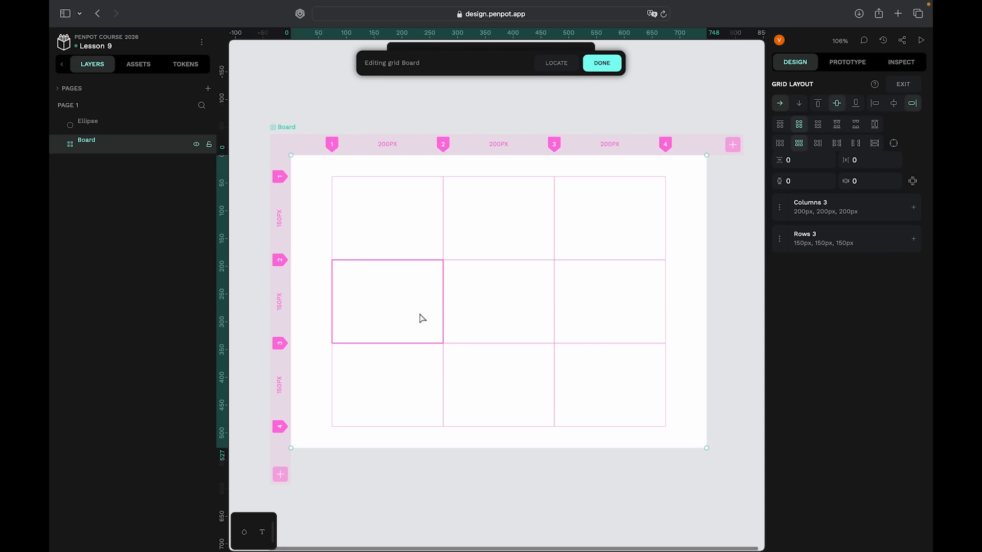
click(799, 126)
click(804, 155)
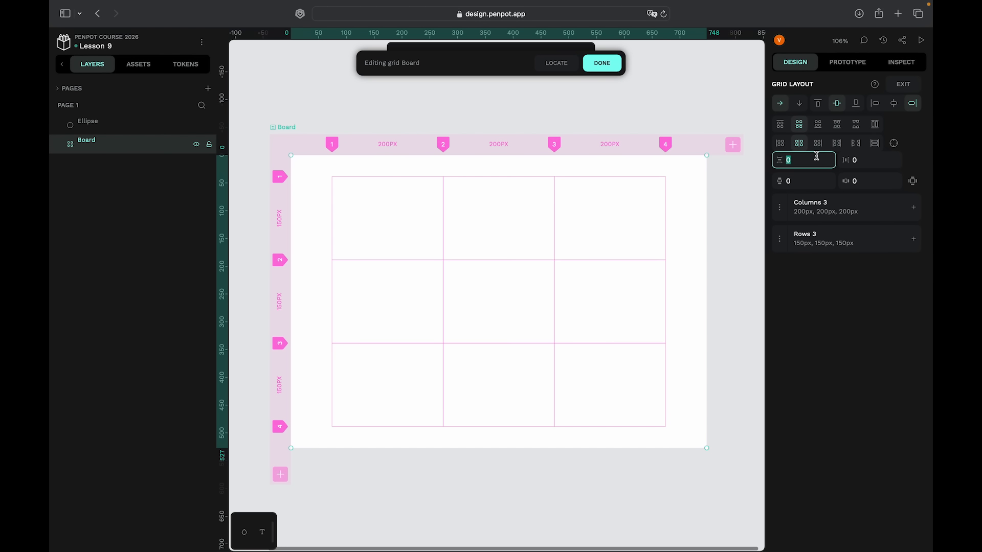
text(30)
key(Return)
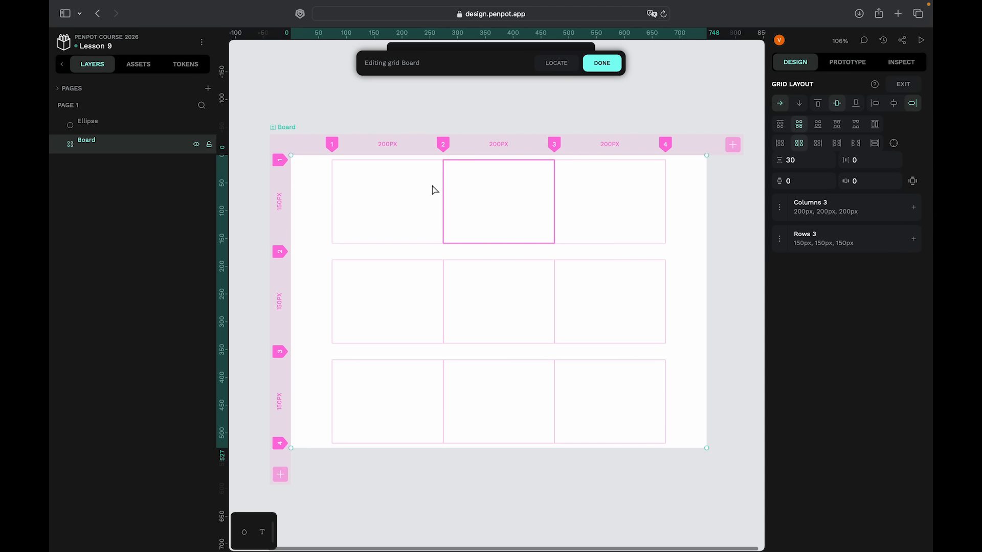
- Set the grid's column gap to 30, then undo and redo it to compare the column spacing
click(882, 161)
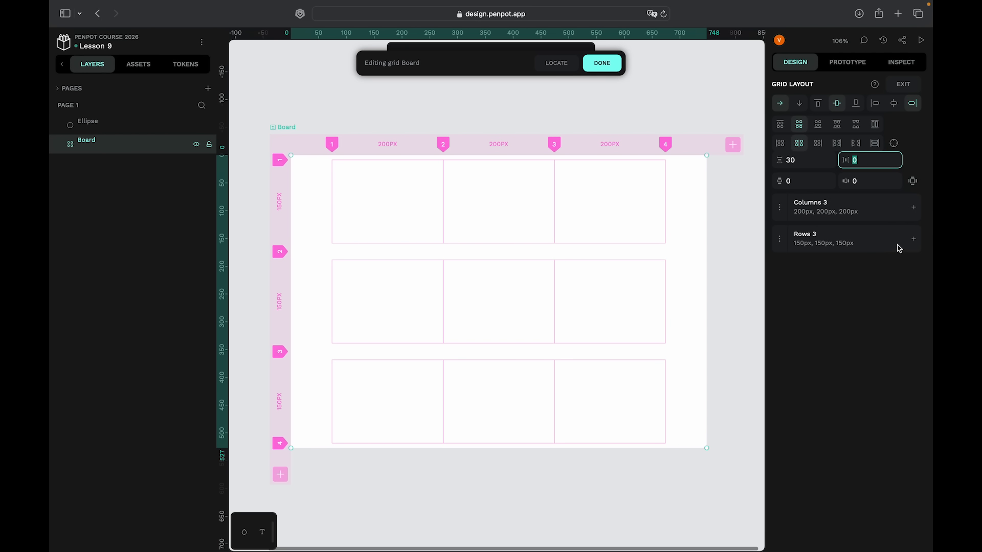
text(3)
key(Return)
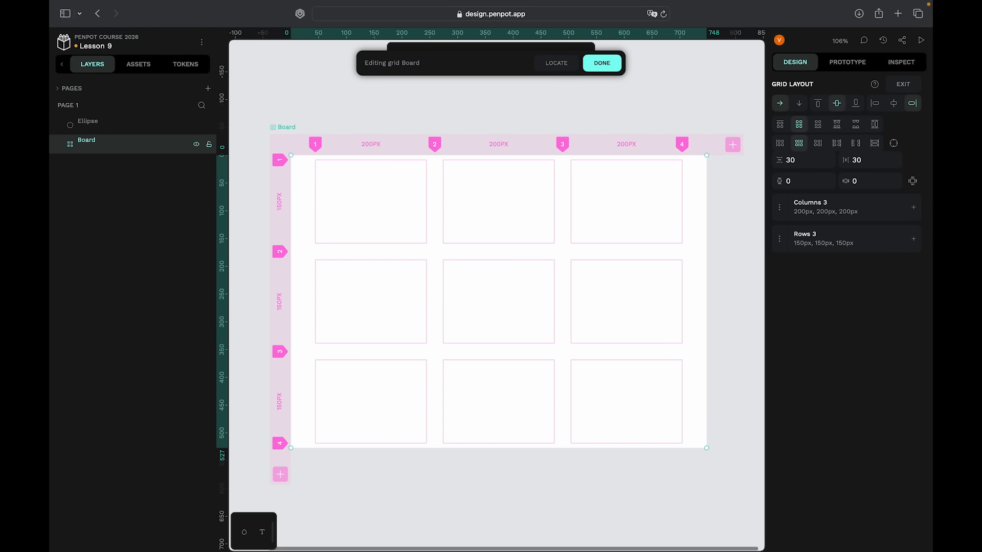
key(super+z)
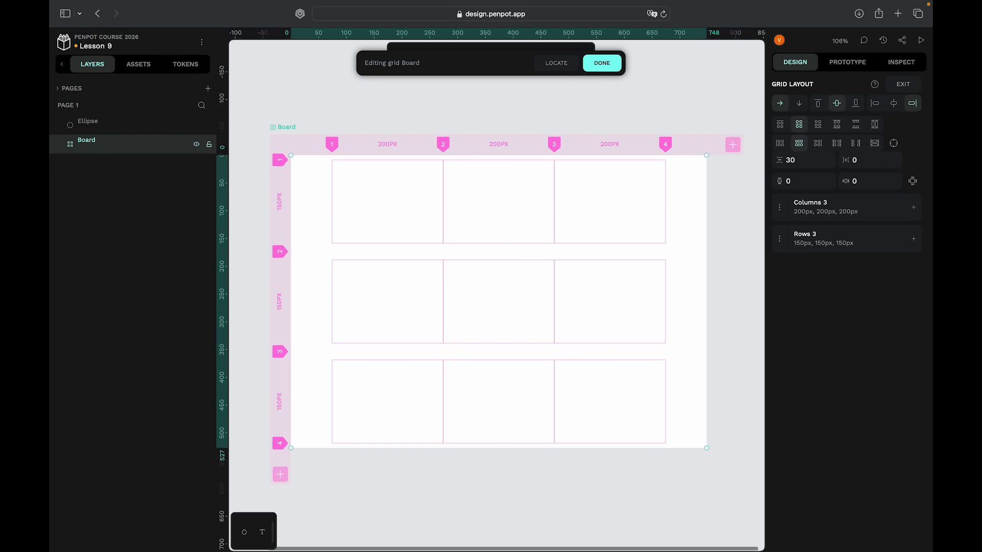
key(super+shift+z)
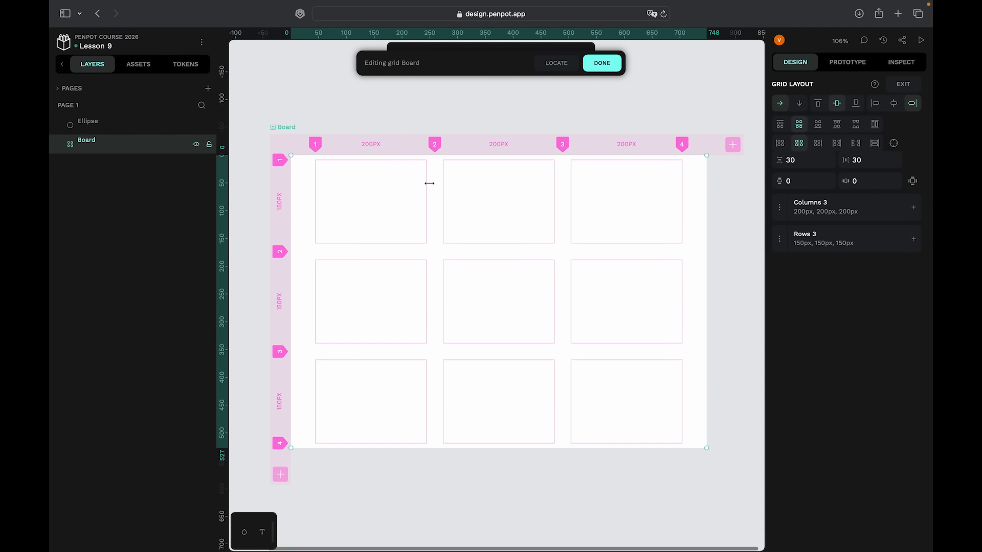
- Examine the row and column gaps between the grid's cells across the board
scroll(430, 192, up, 2)
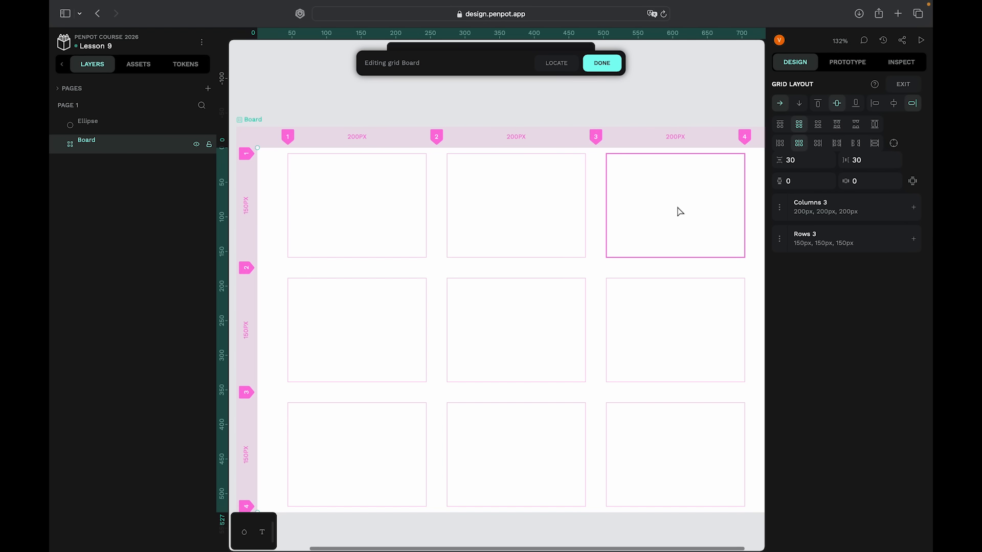
scroll(677, 209, right, 2)
scroll(677, 209, down, 1)
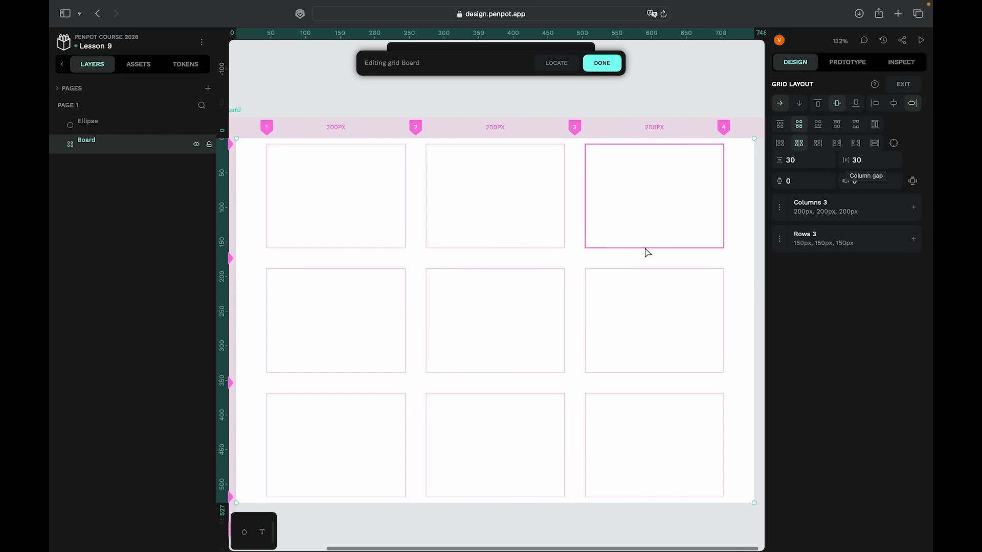
scroll(644, 252, down, 2)
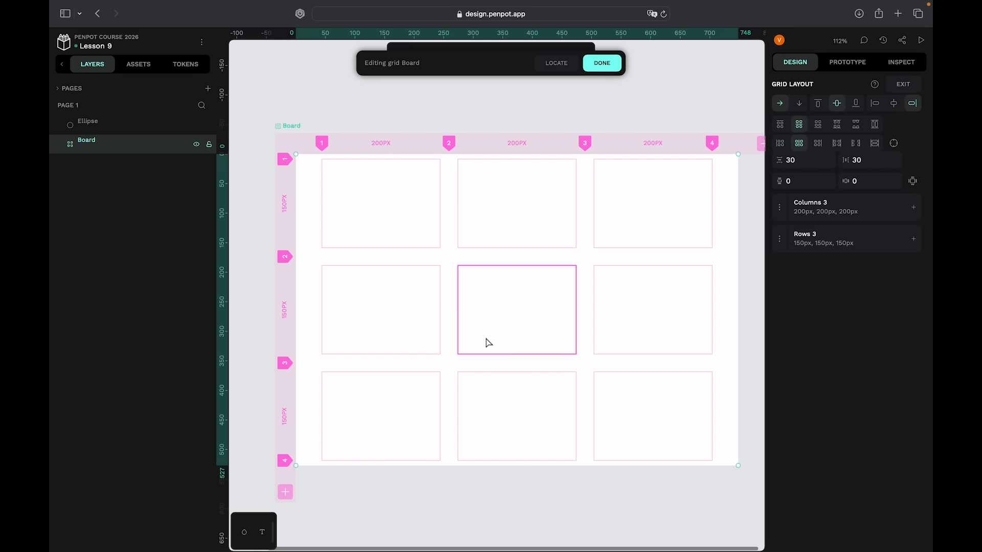
scroll(488, 343, right, 2)
scroll(489, 343, down, 1)
scroll(482, 343, left, 1)
scroll(482, 343, down, 1)
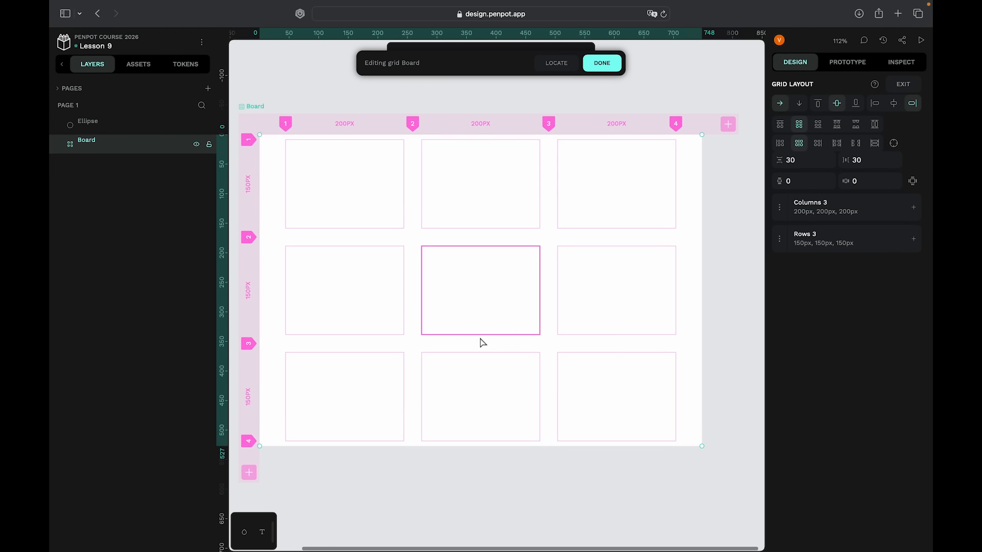
scroll(482, 342, down, 2)
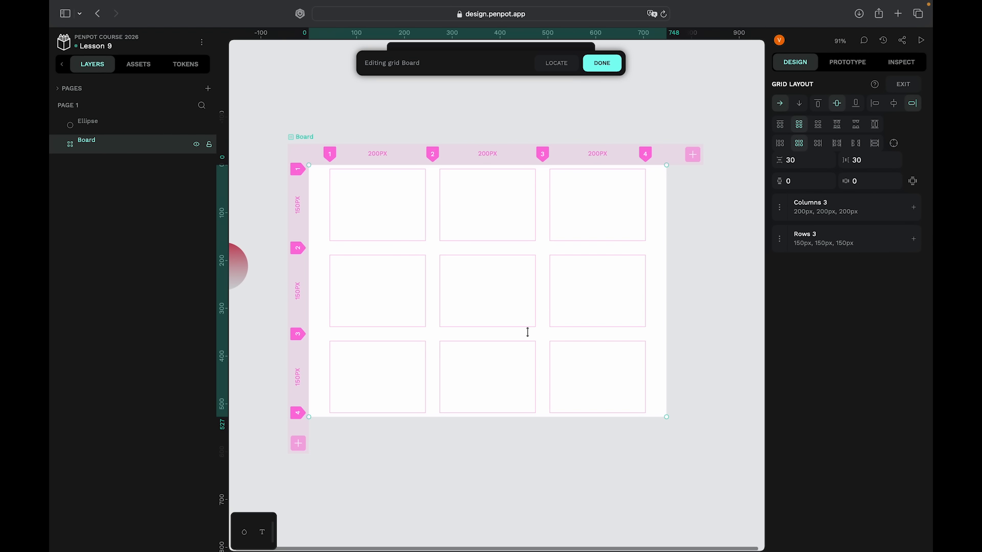
scroll(381, 222, up, 2)
scroll(381, 222, up, 2)
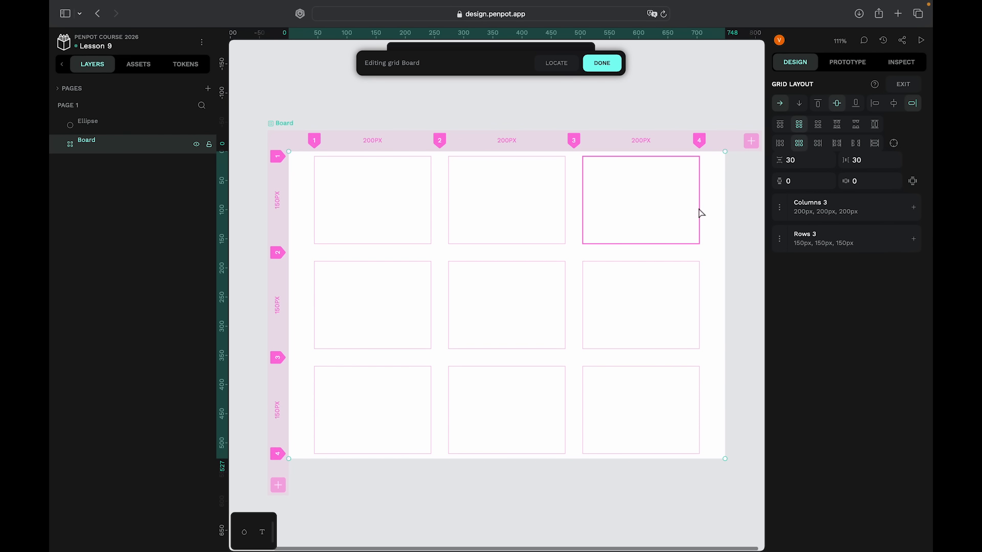
scroll(342, 419, down, 2)
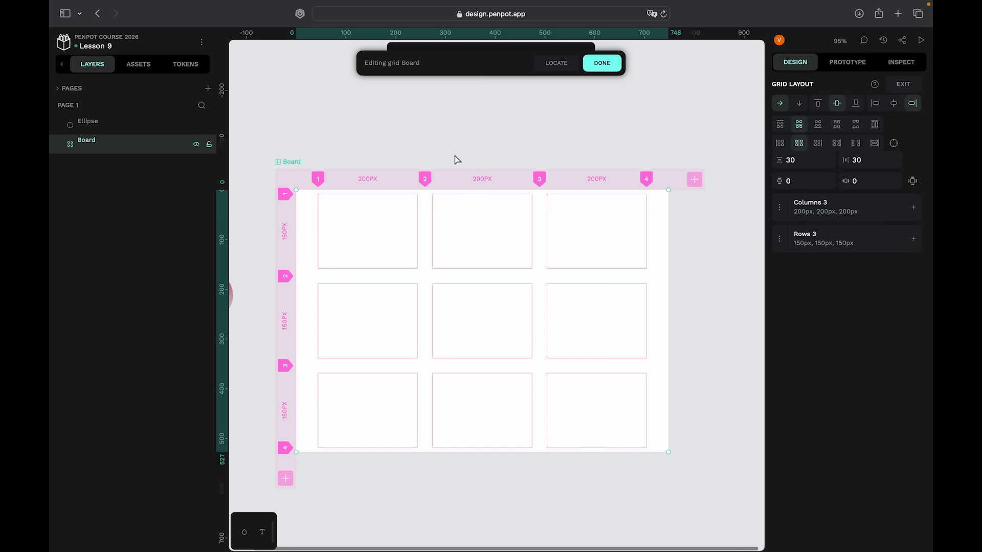
- Set the grid's vertical padding to 20, undo and redo it, and inspect the area below the last row
click(796, 185)
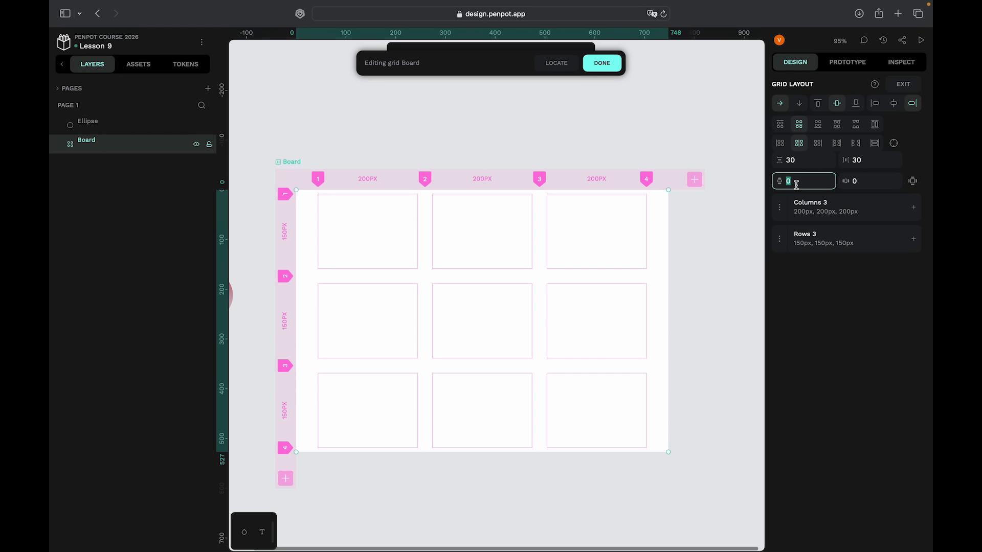
text(20)
key(Return)
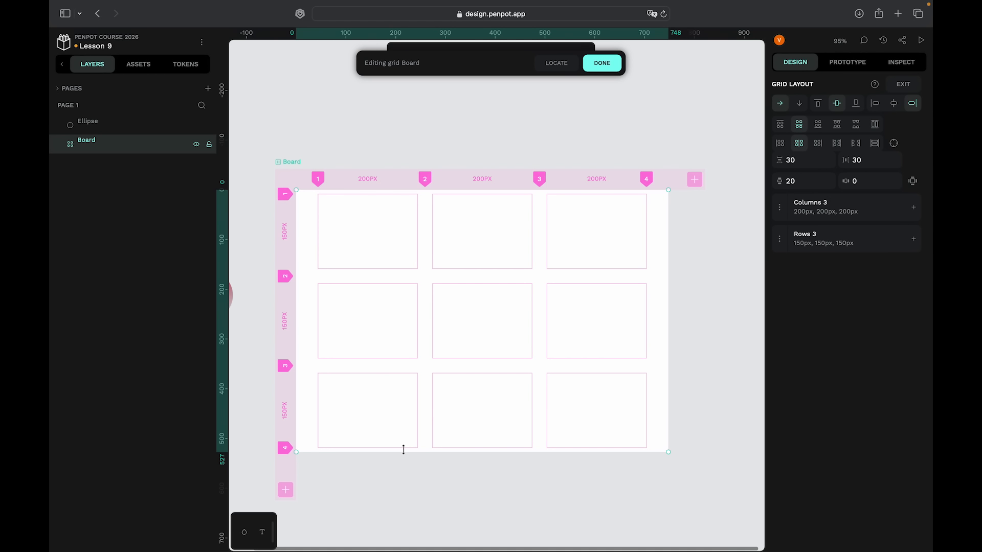
key(super+z)
key(super+shift+z)
scroll(292, 473, up, 3)
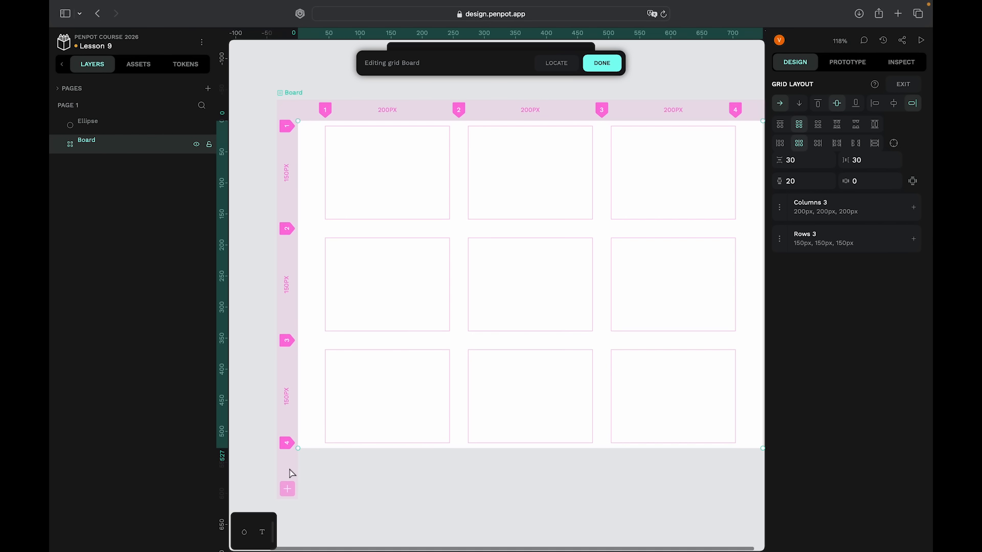
scroll(294, 483, down, 1)
scroll(294, 481, down, 2)
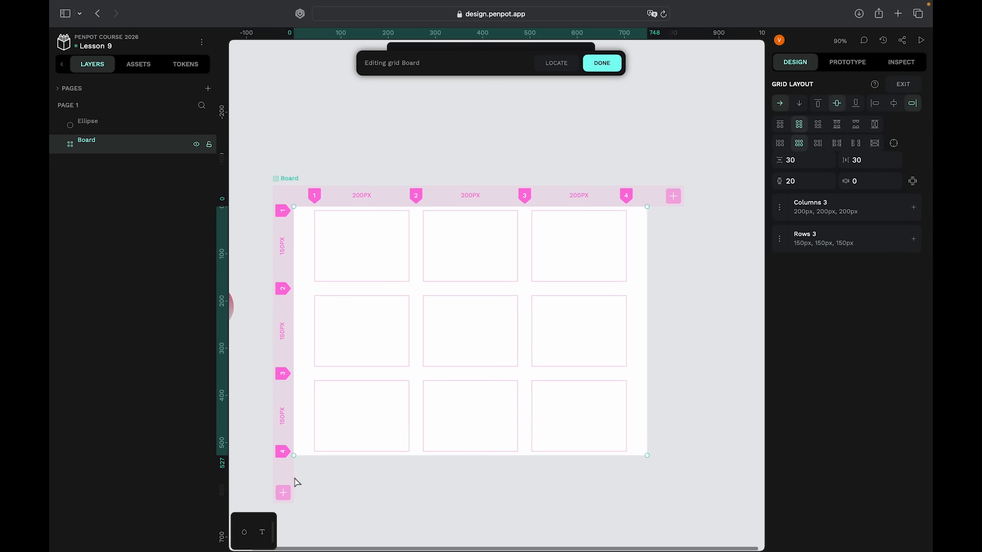
- Try a horizontal padding of 20 on the grid, undoing and redoing it for comparison
click(888, 182)
text(20)
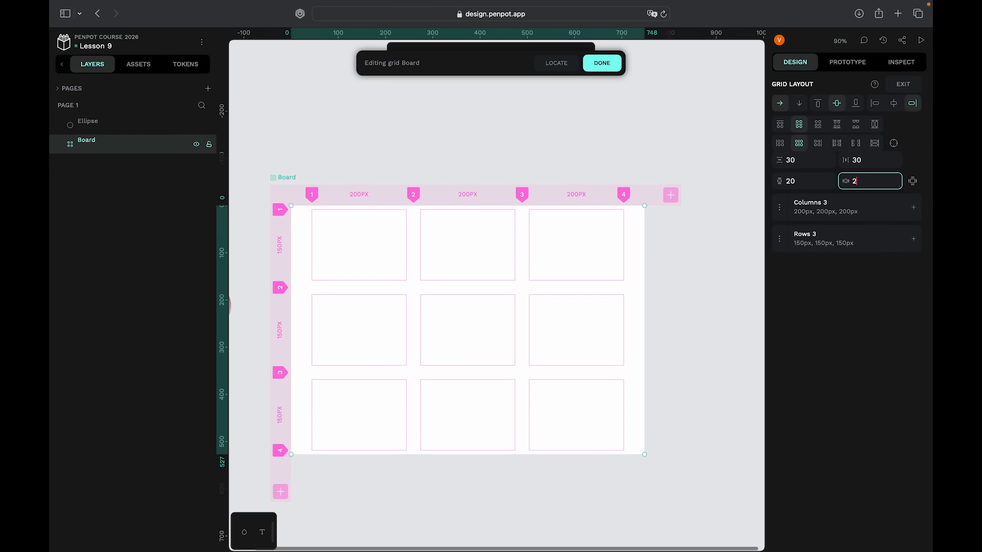
key(Return)
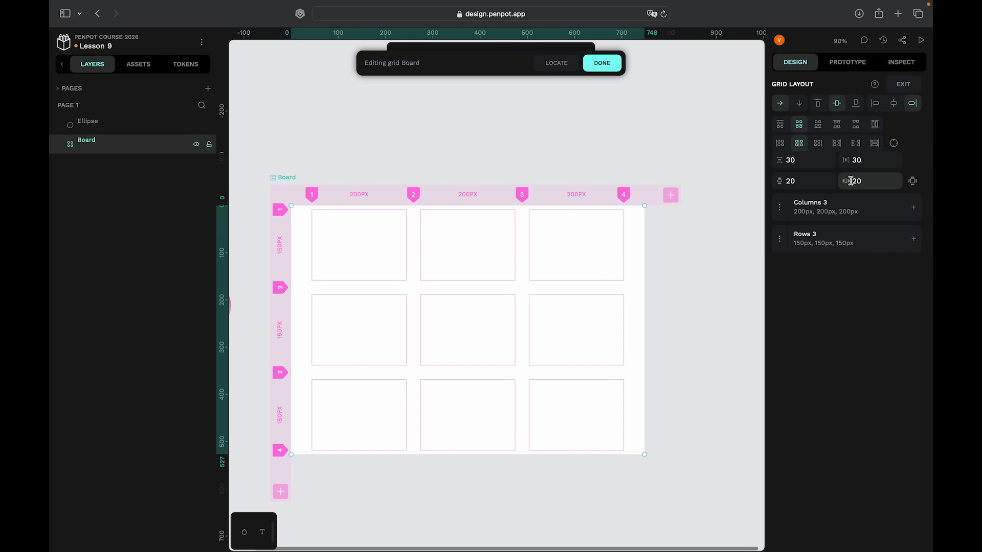
key(super+z)
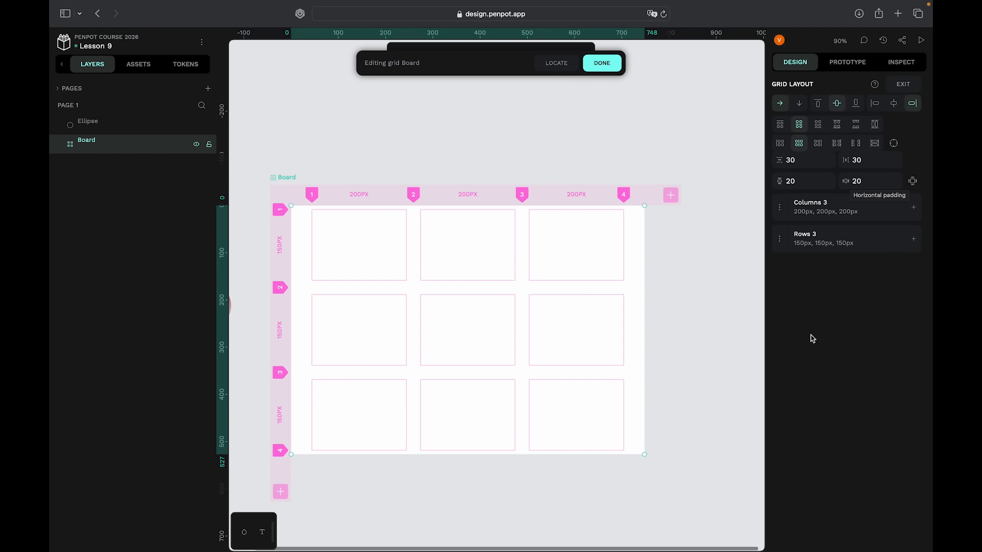
key(super+shift+z)
- Set the grid's horizontal padding to 50 and inspect the space beside the last column
click(865, 181)
text(50)
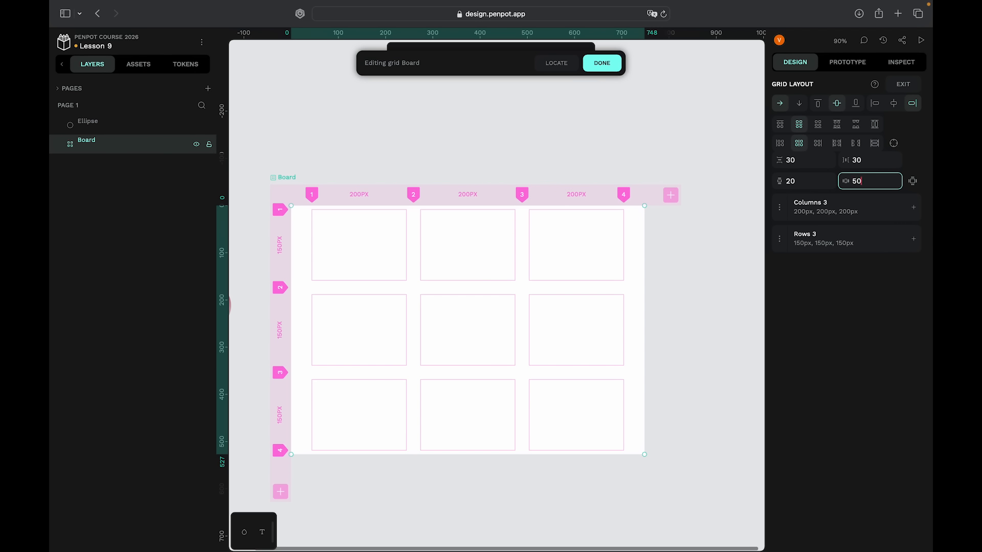
key(Return)
scroll(724, 180, up, 4)
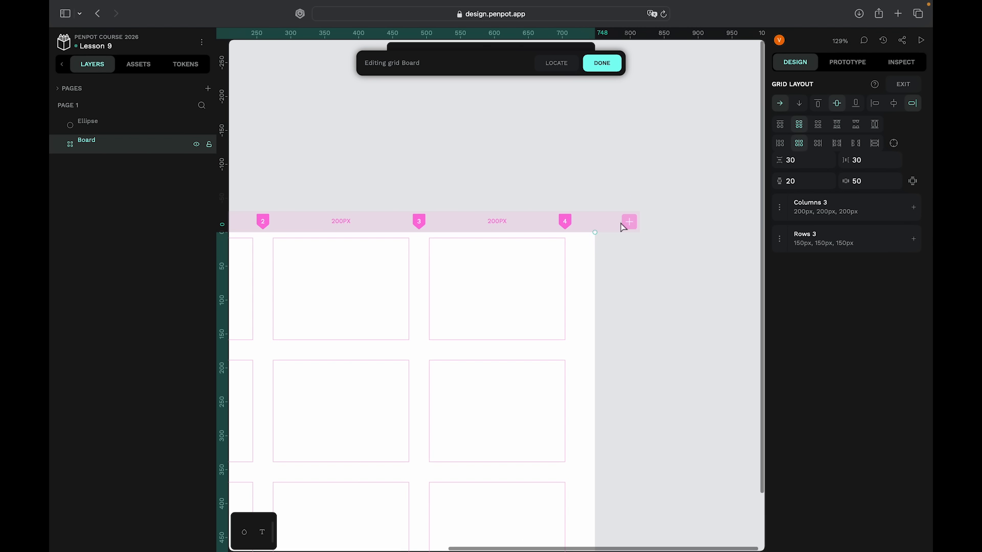
scroll(623, 228, down, 5)
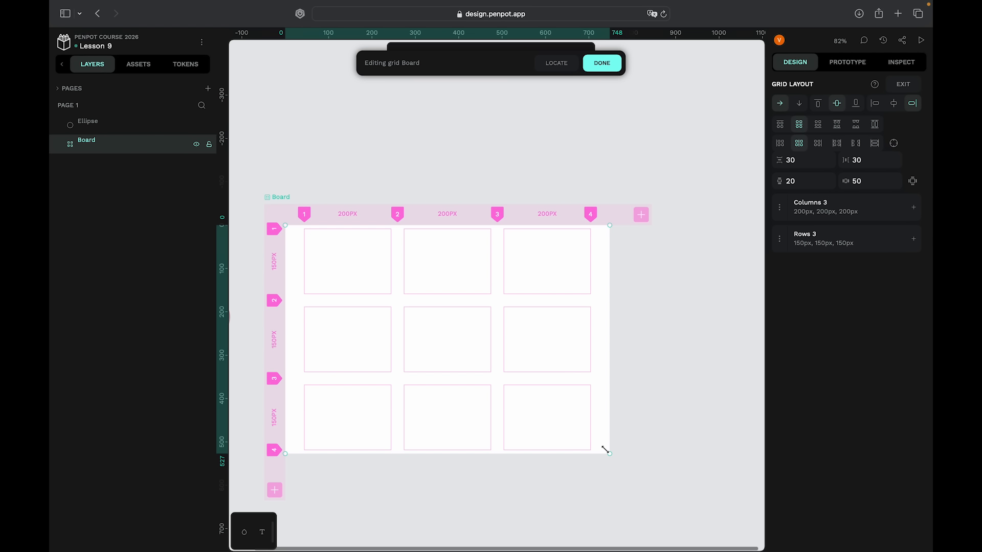
- Examine the padding around the grid on all sides of the board and the spacing between its cells
scroll(572, 470, left, 2)
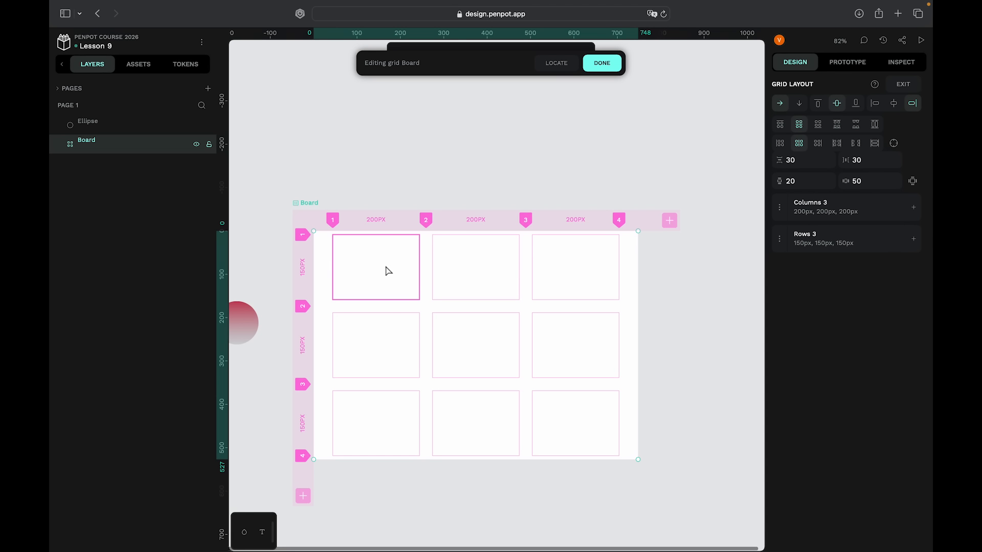
scroll(386, 272, up, 3)
scroll(388, 271, left, 3)
scroll(387, 271, down, 1)
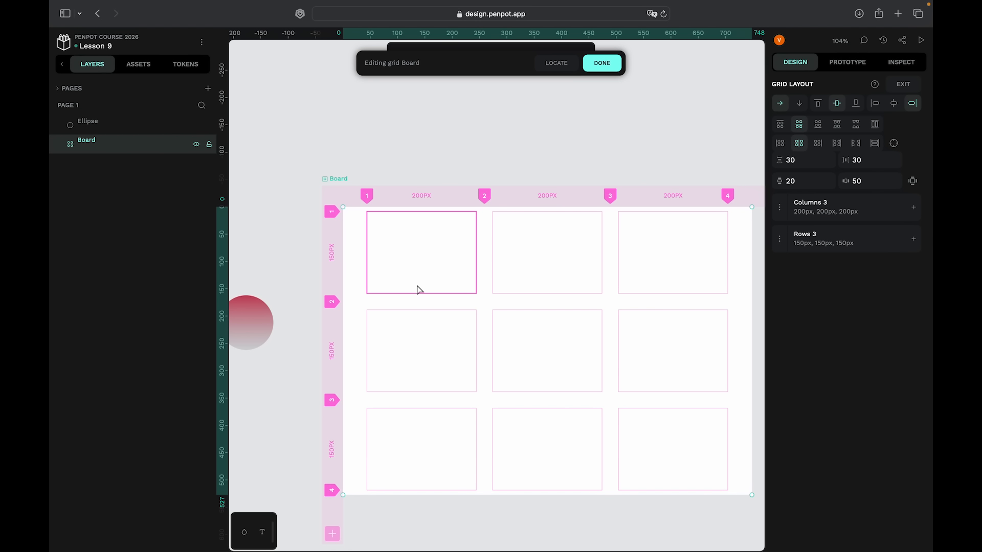
scroll(417, 287, right, 3)
scroll(416, 287, down, 1)
scroll(416, 290, down, 3)
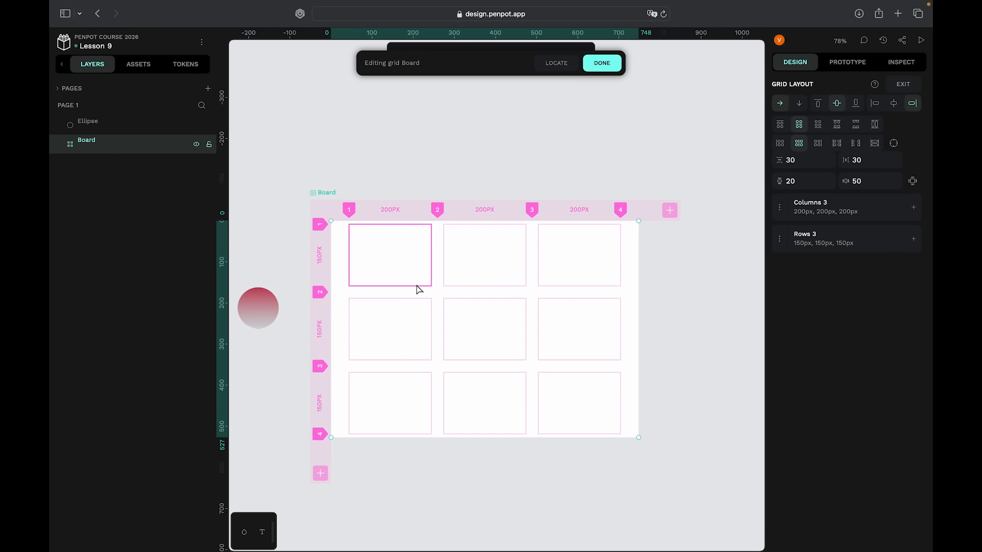
scroll(416, 290, up, 2)
scroll(416, 289, left, 2)
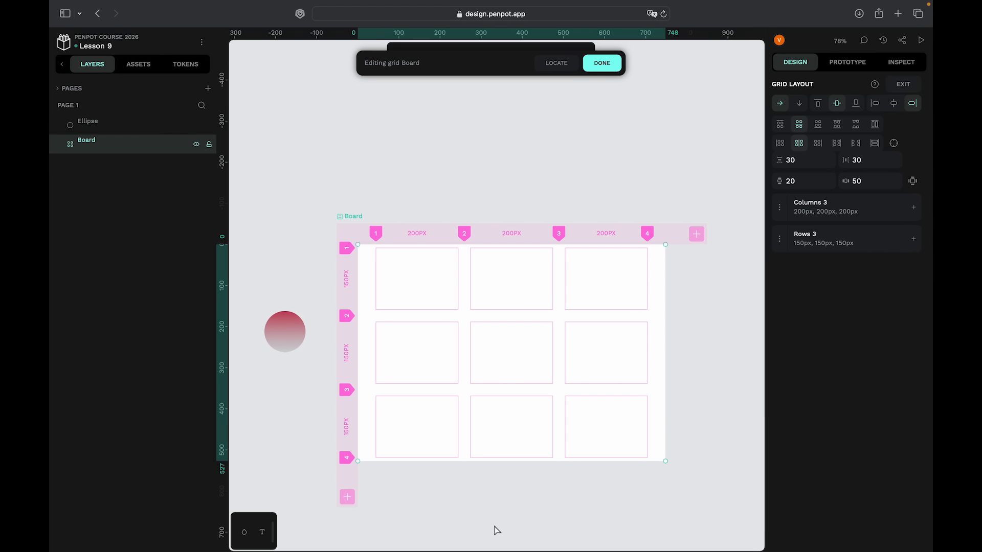
- Copy the gradient ellipse beside the board and paste it into the grid's first cell
click(293, 343)
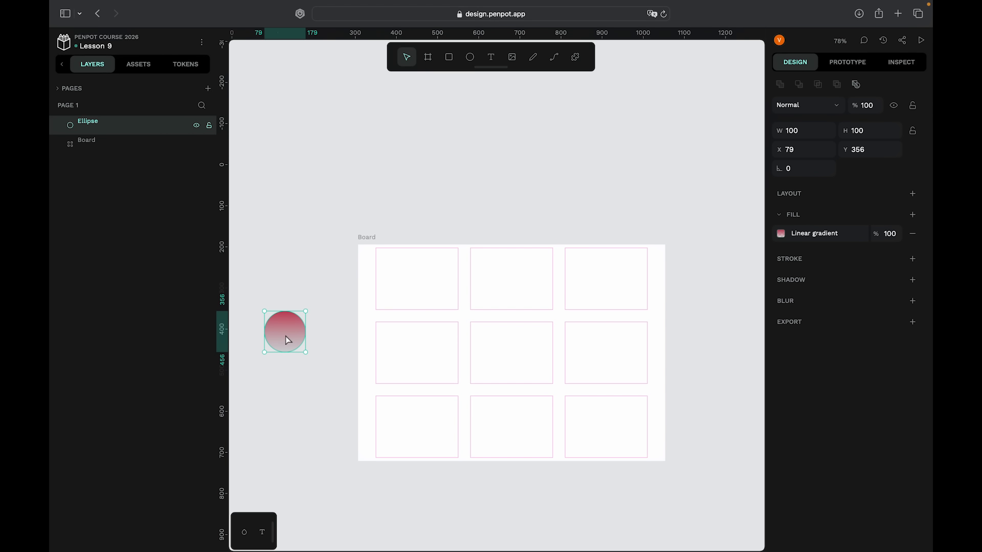
click(397, 287)
key(ctrl+v)
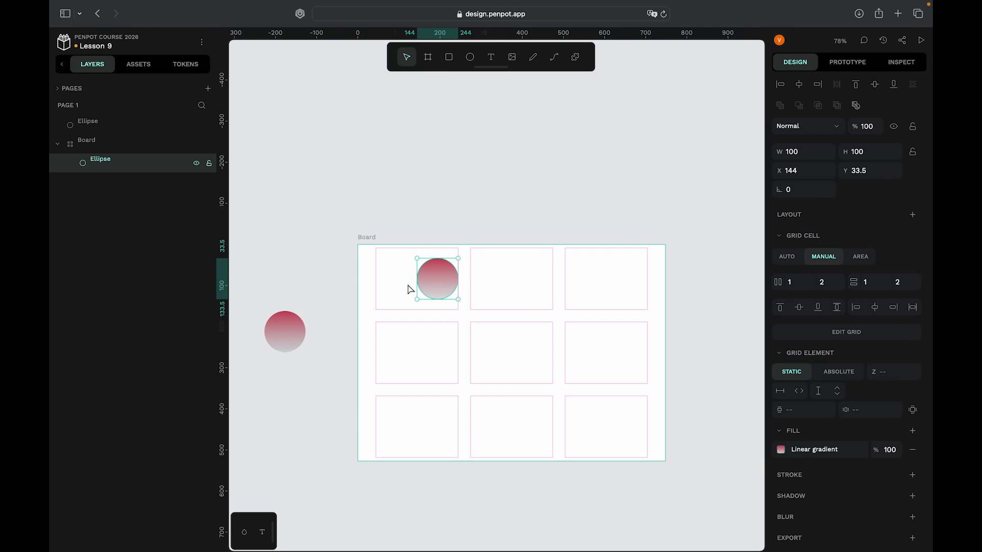
- Paste eight more copies of the ellipse to fill the remaining cells of the grid
key(ctrl+v)
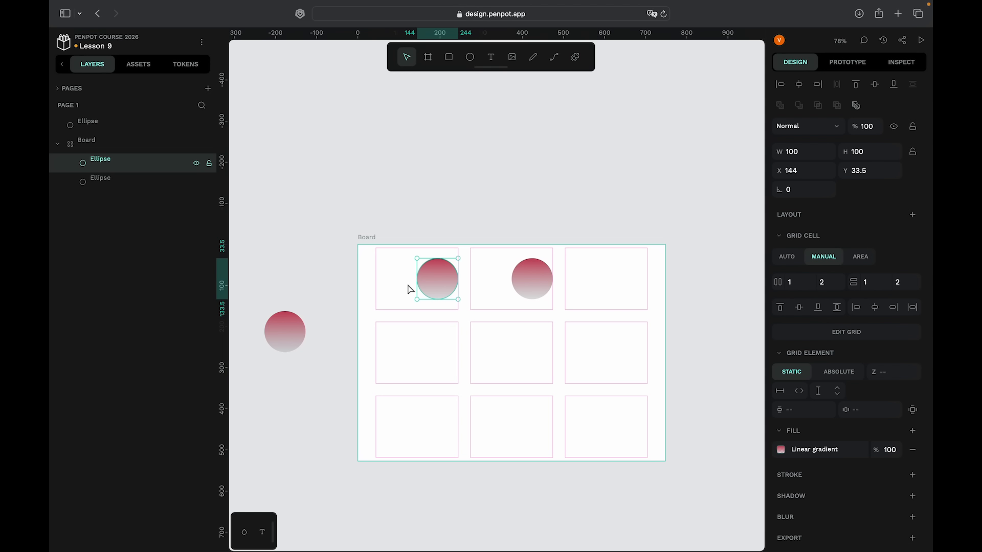
key(ctrl+v)
key(ctrl+v)
key(ctrl+v)
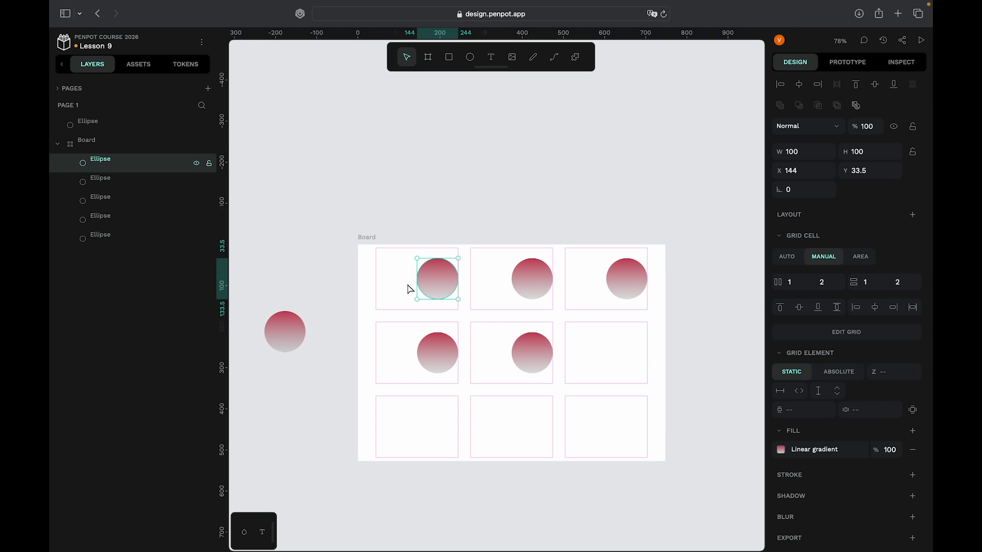
key(ctrl+v)
key(ctrl+v)
key(ctrl+v)
key(ctrl+v)
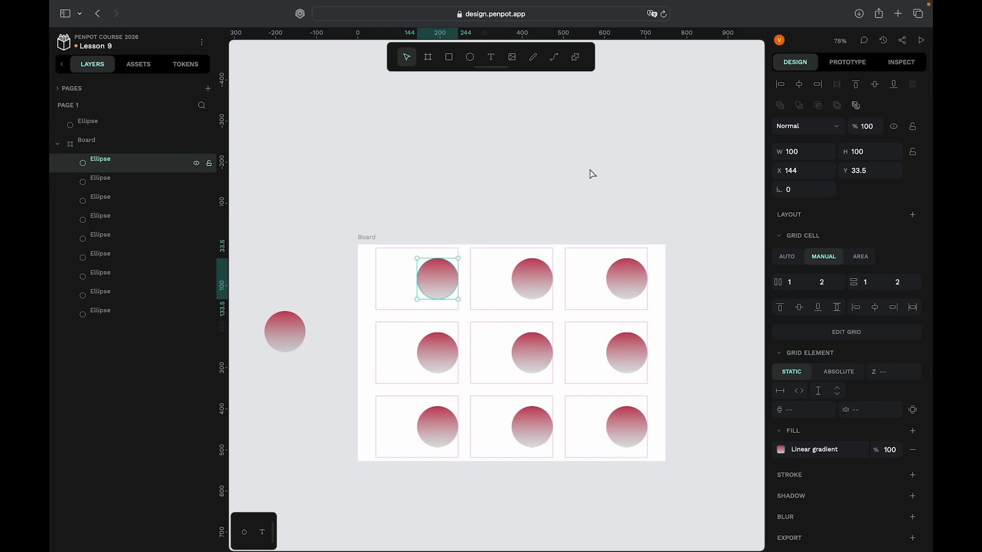
- Open the board's grid for editing, change its flow direction to column and center the items horizontally in their cells
scroll(586, 172, right, 3)
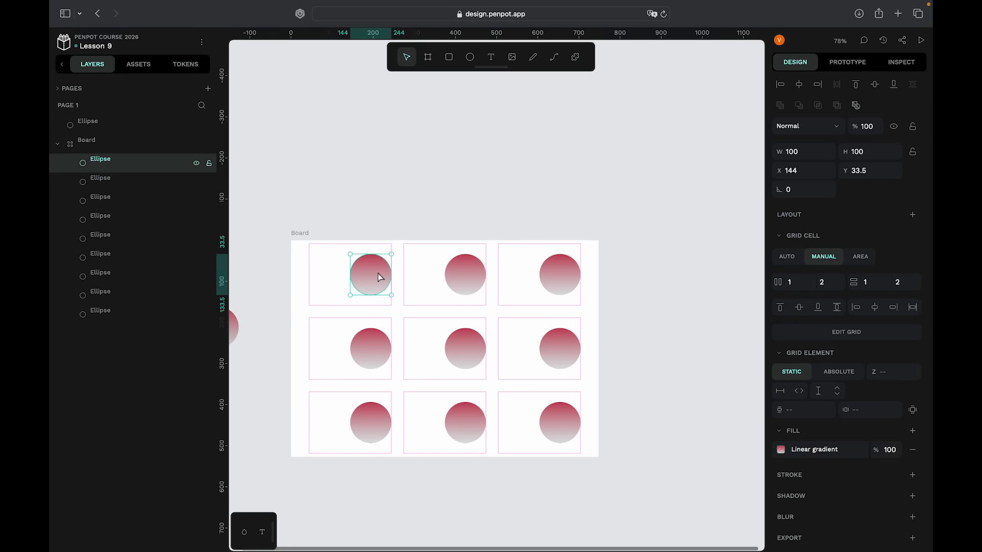
scroll(381, 276, up, 2)
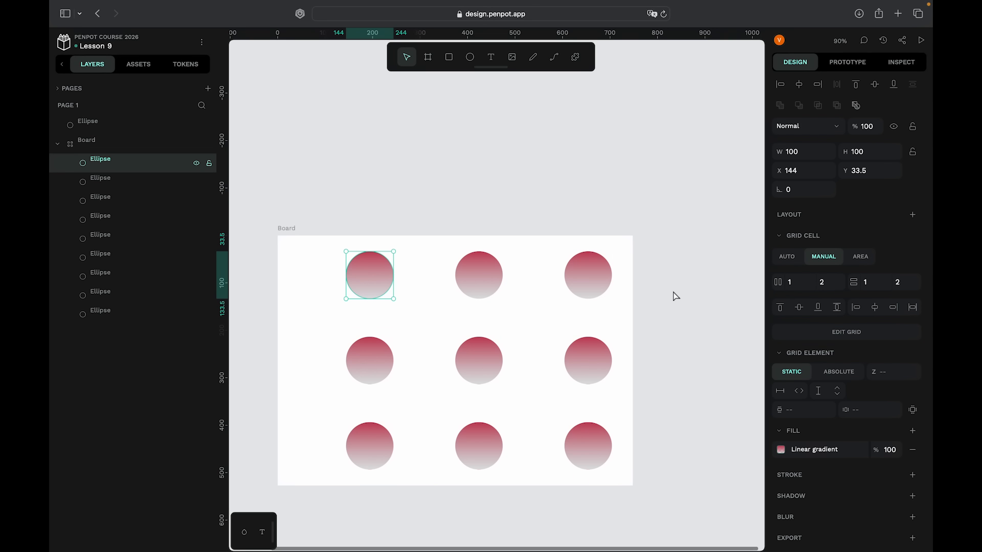
double_click(612, 251)
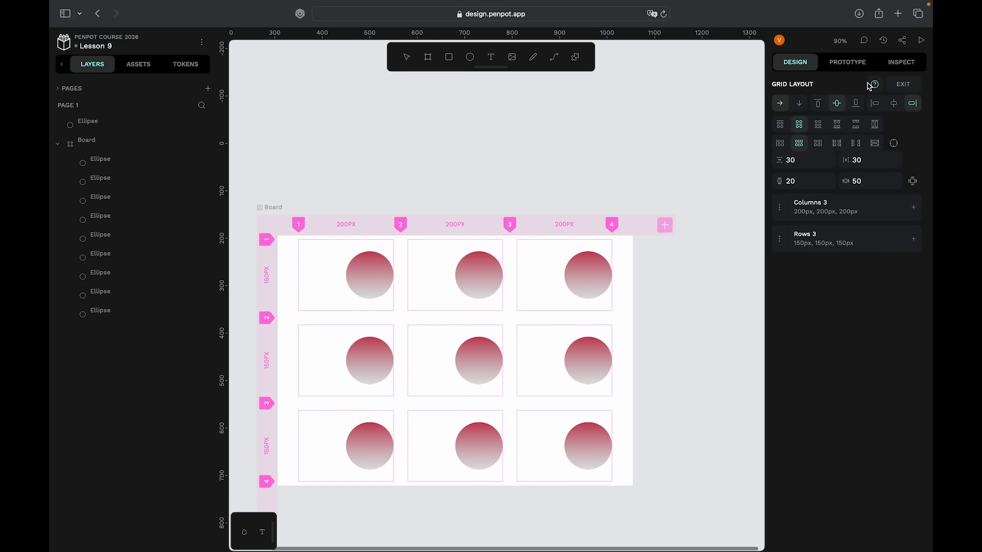
click(798, 104)
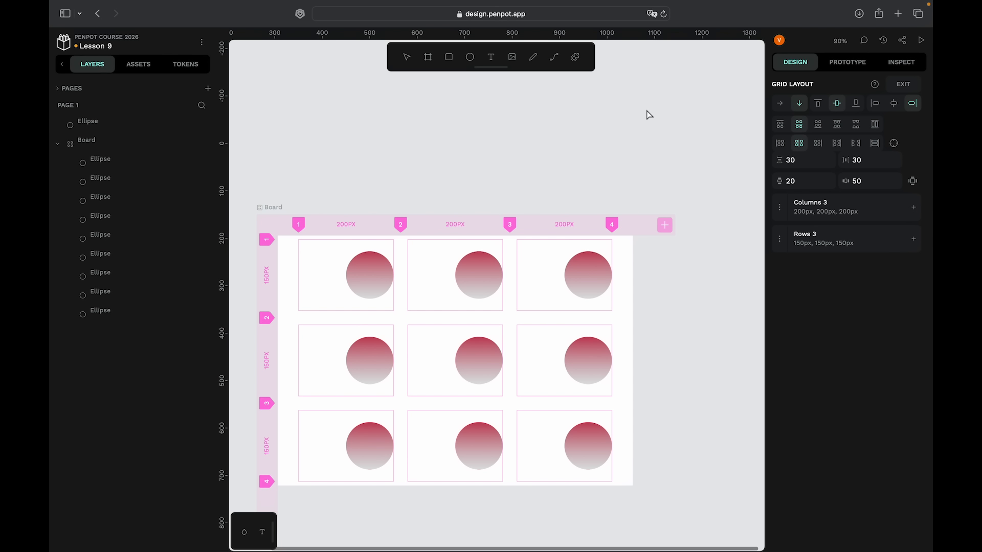
click(895, 104)
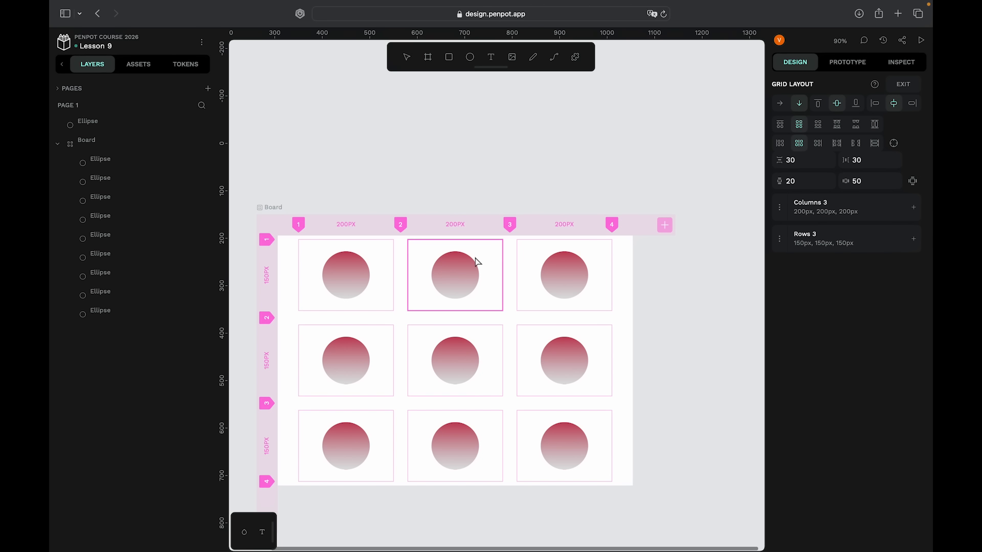
scroll(372, 387, down, 1)
scroll(373, 386, left, 1)
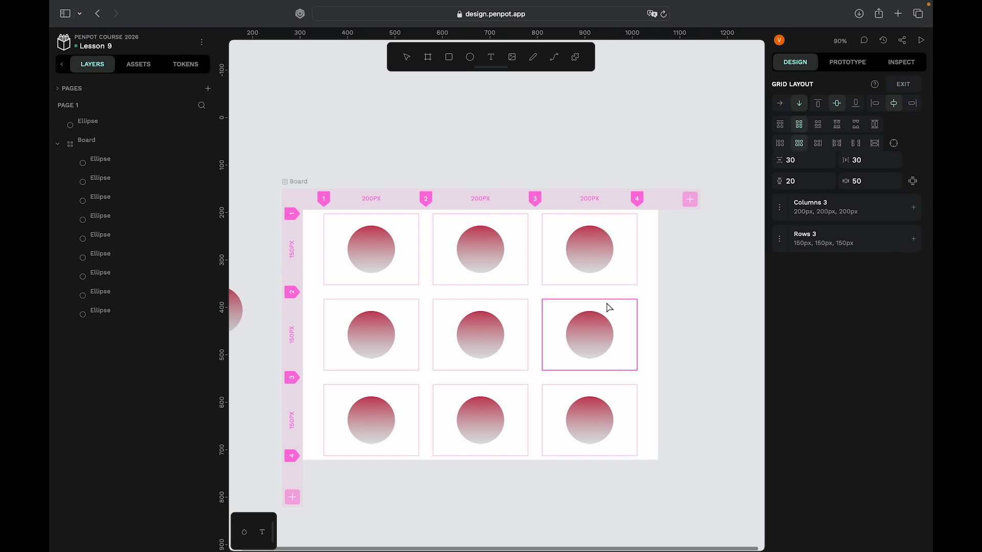
- Undo the centering, the direction change and the ellipse pastes until only the first cell's ellipse remains
key(ctrl+z)
key(ctrl+z)
key(ctrl+z)
key(ctrl+z)
key(ctrl+z)
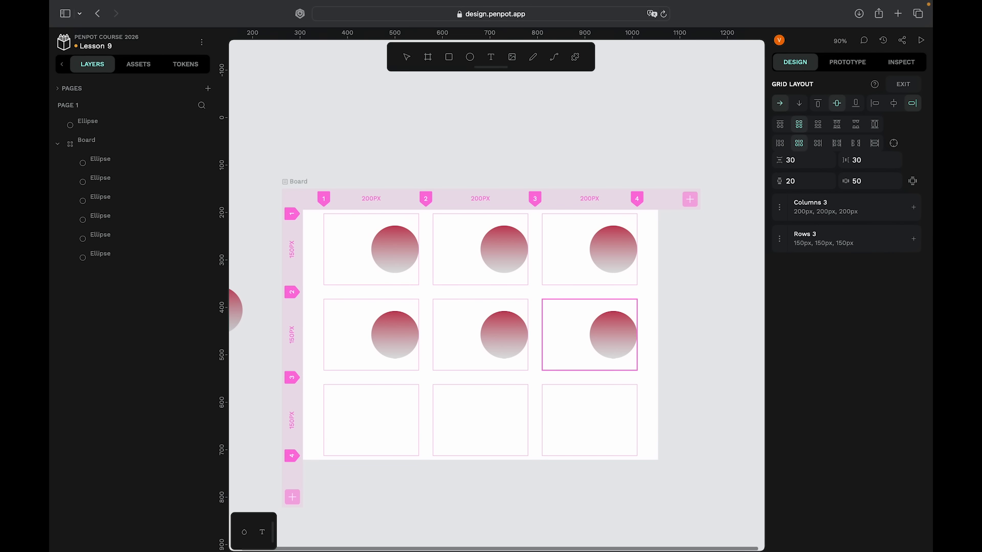
key(ctrl+z)
key(ctrl+z)
key(ctrl+z)
key(ctrl+z)
key(ctrl+z)
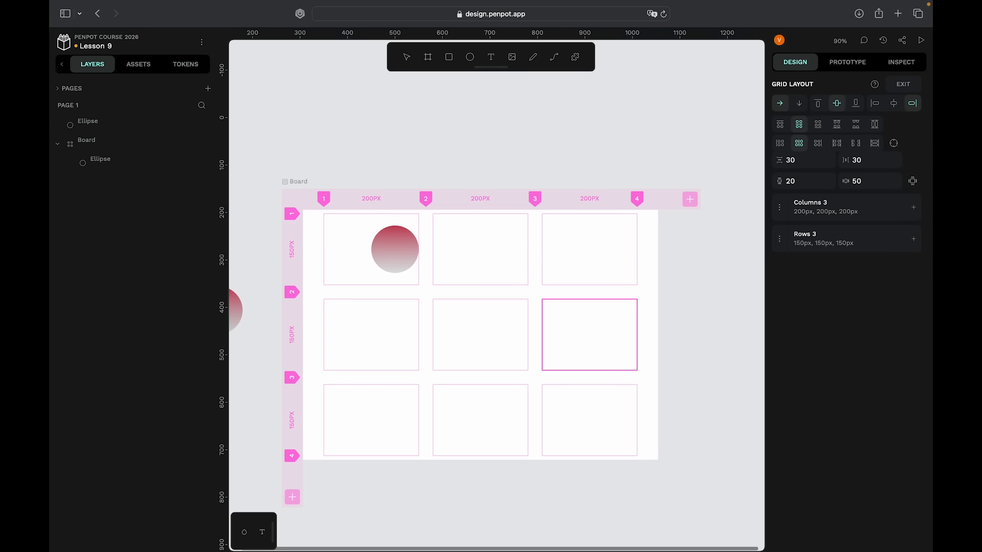
- Set the grid's flow direction to column and look over the order of its cells
scroll(589, 334, left, 1)
scroll(589, 335, down, 1)
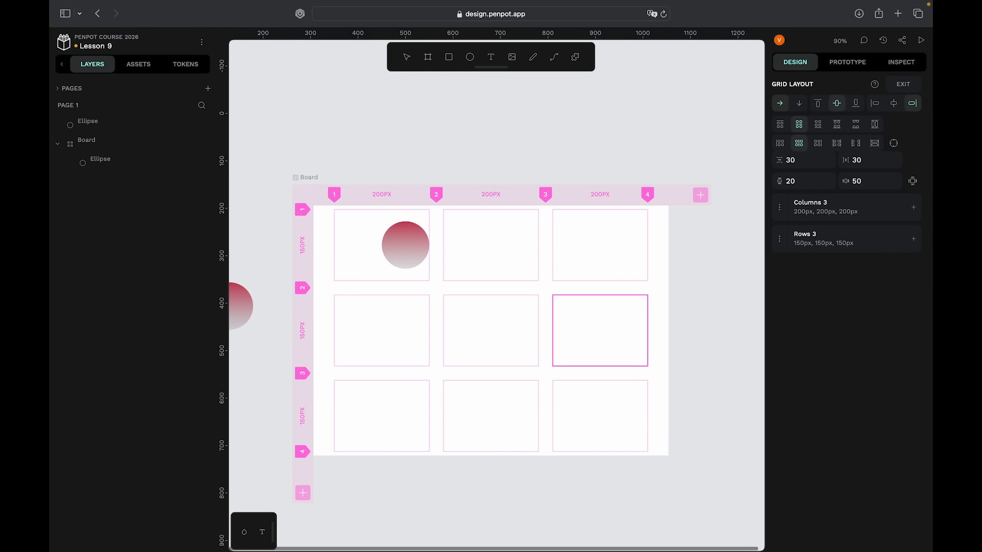
click(800, 105)
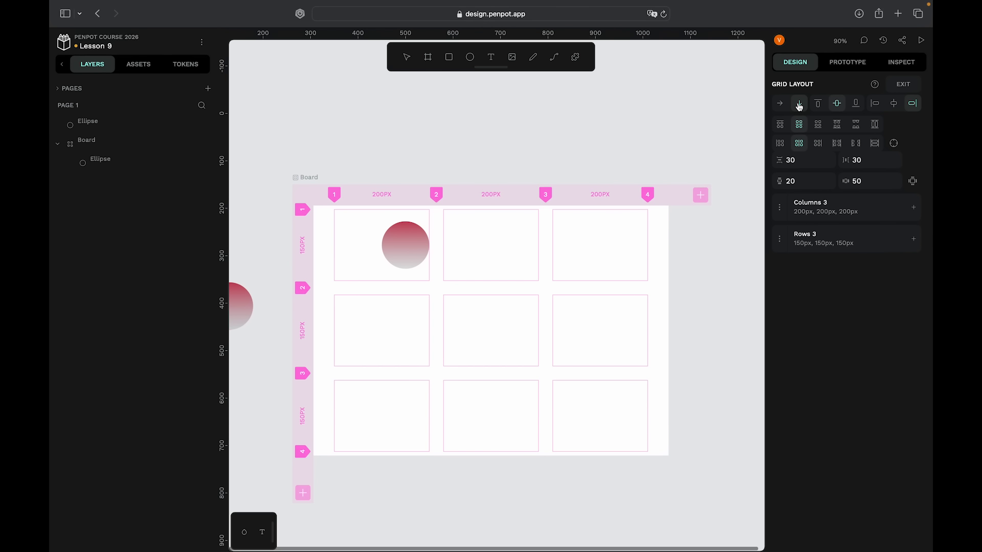
scroll(366, 350, left, 2)
scroll(366, 350, down, 1)
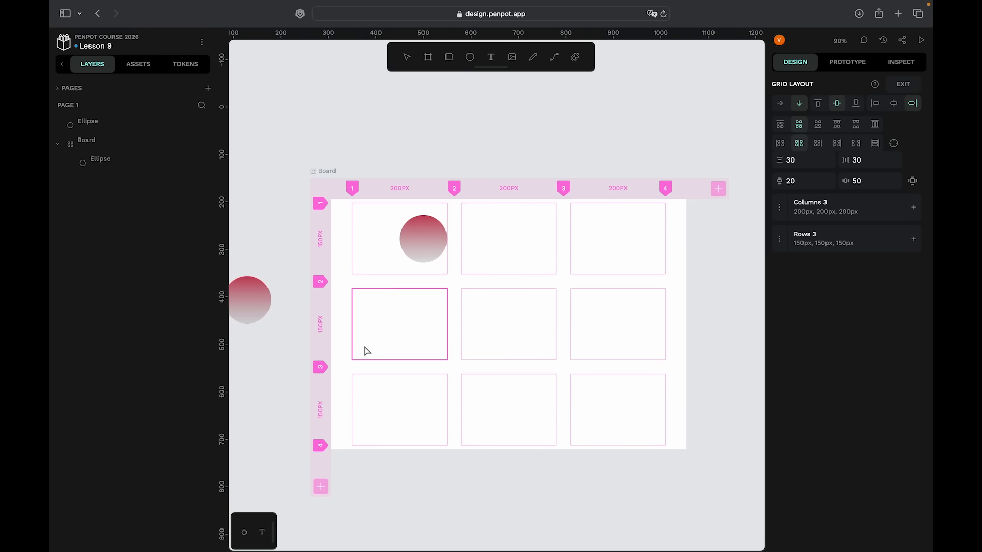
scroll(383, 362, right, 2)
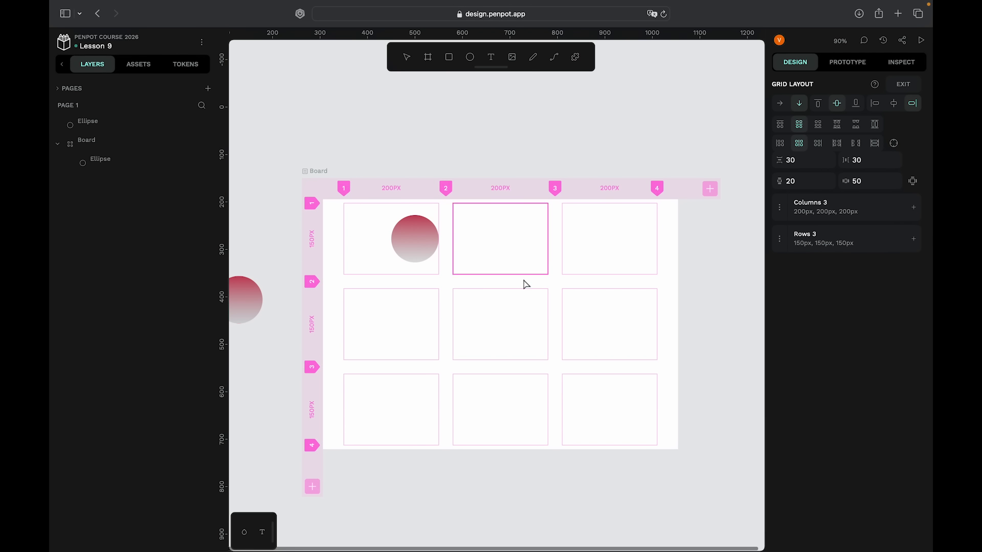
key(super+v)
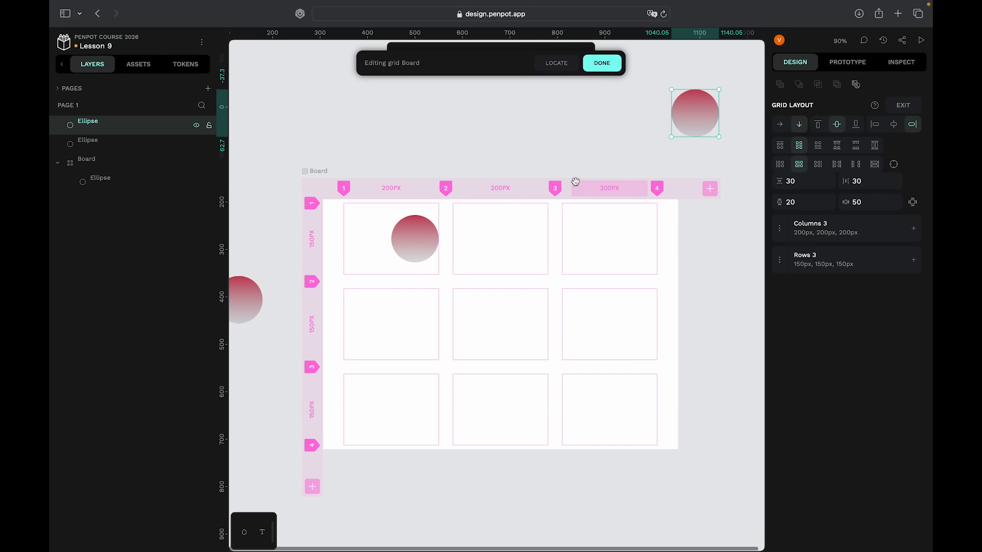
key(Delete)
click(483, 158)
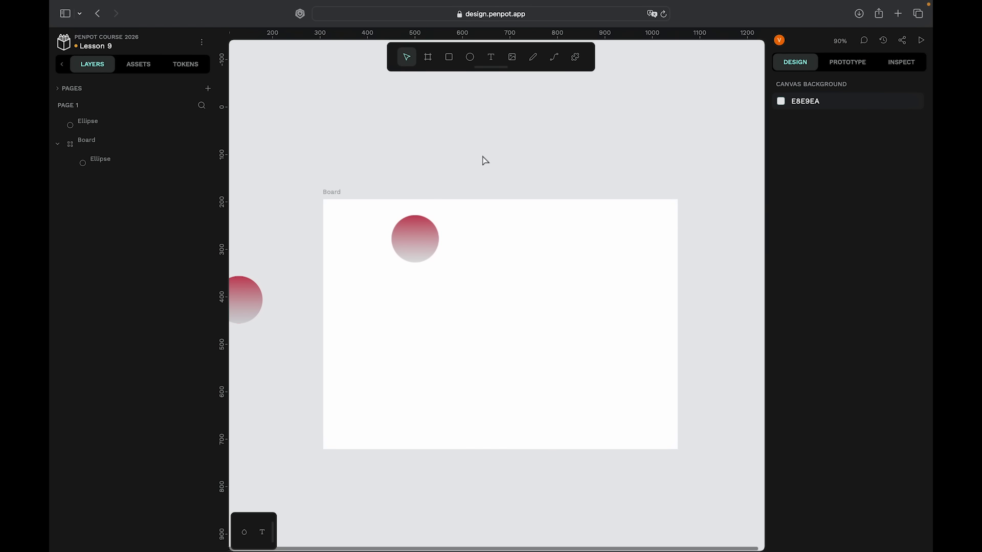
- Copy the ellipse beside the board and paste eight copies into the board to fill the grid's empty cells
click(250, 299)
click(499, 302)
key(super+v)
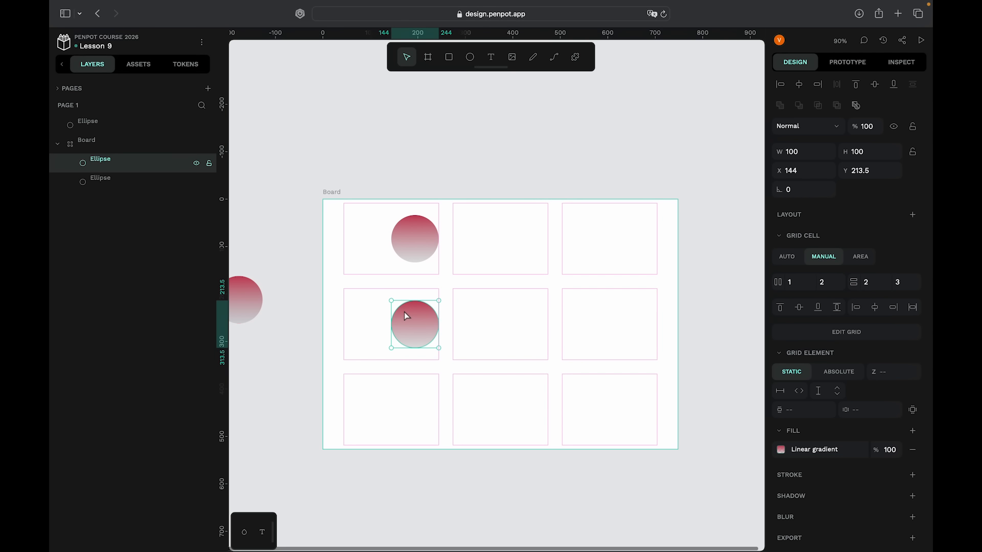
key(super+v)
key(super+v)
key(super+v)
key(super+v)
key(super+v)
key(super+v)
key(super+v)
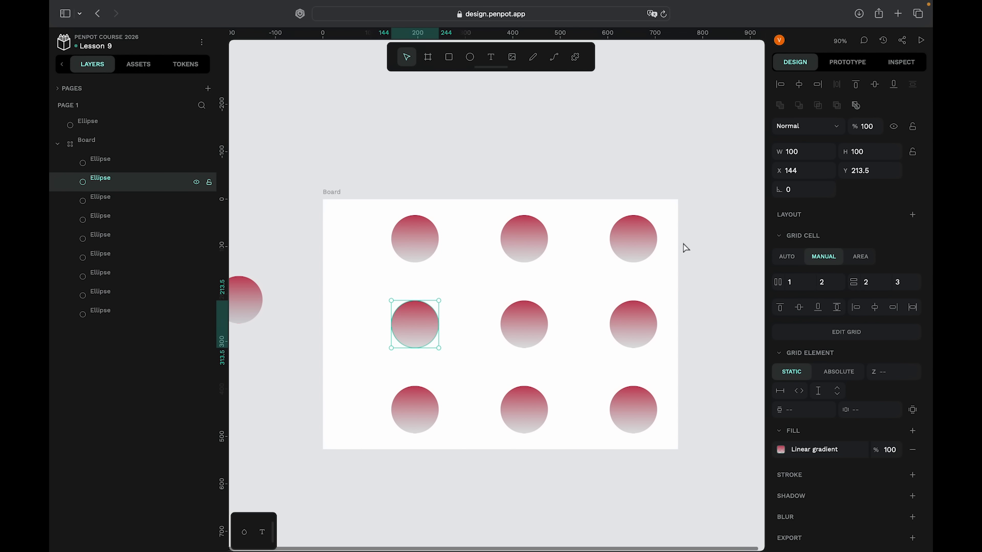
- Center the grid's items horizontally within their cells and leave grid editing
double_click(663, 241)
click(654, 214)
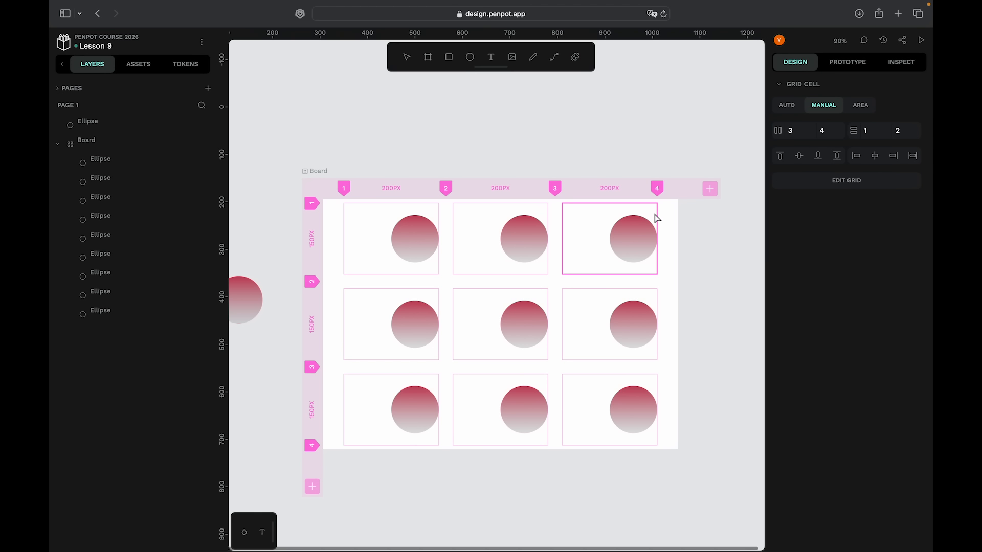
click(634, 160)
scroll(632, 143, up, 2)
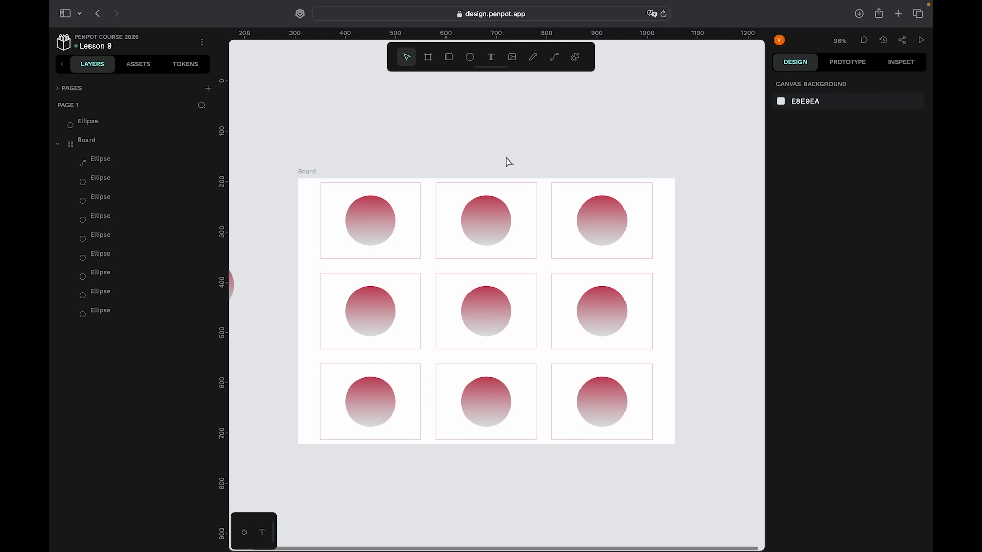
- Reopen the grid for editing, select the cell in the first row and column, and set its column end to 3
double_click(422, 210)
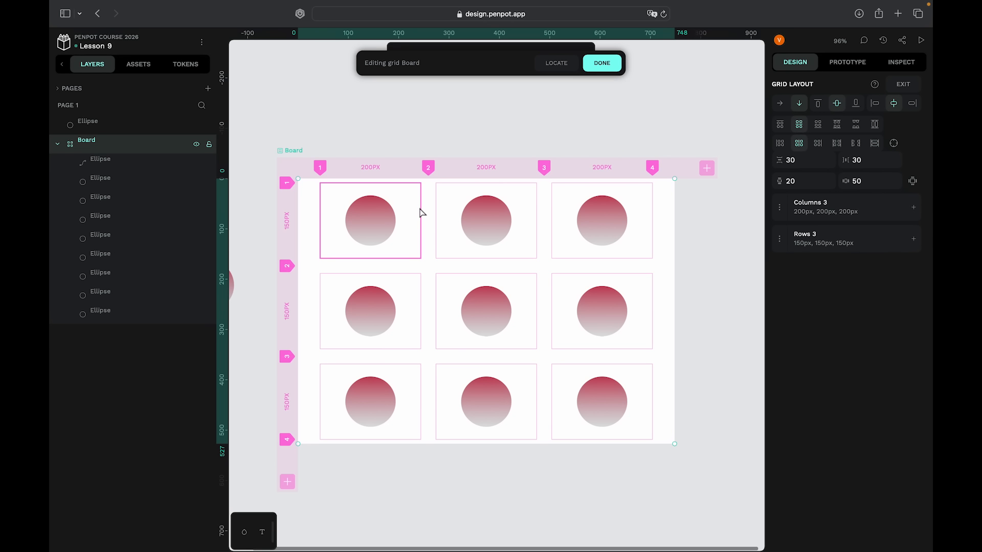
click(420, 214)
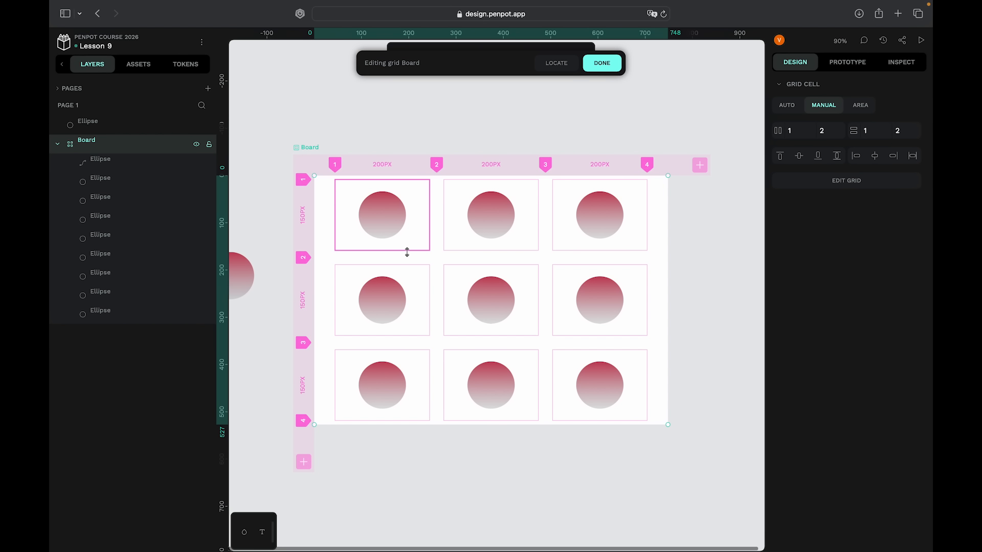
scroll(407, 251, up, 2)
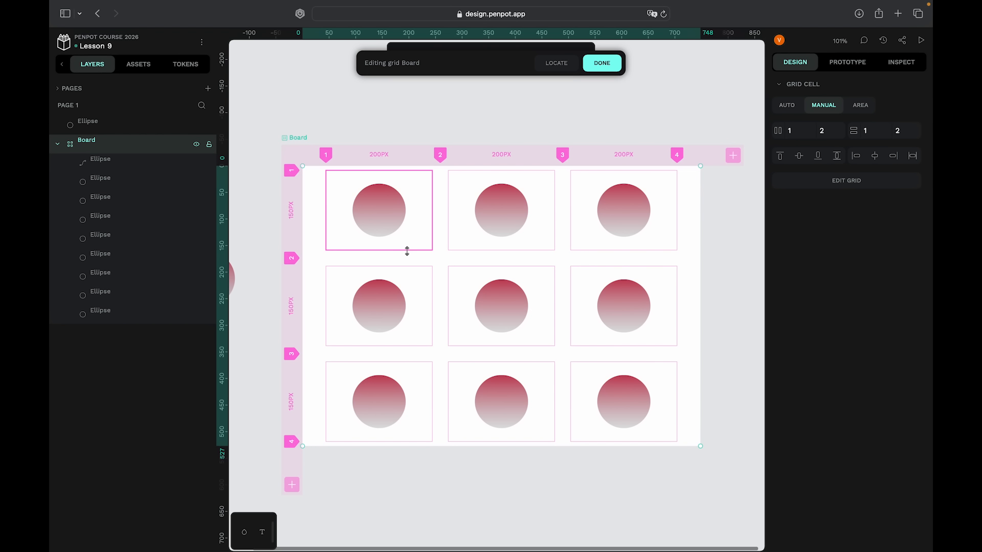
scroll(407, 252, up, 3)
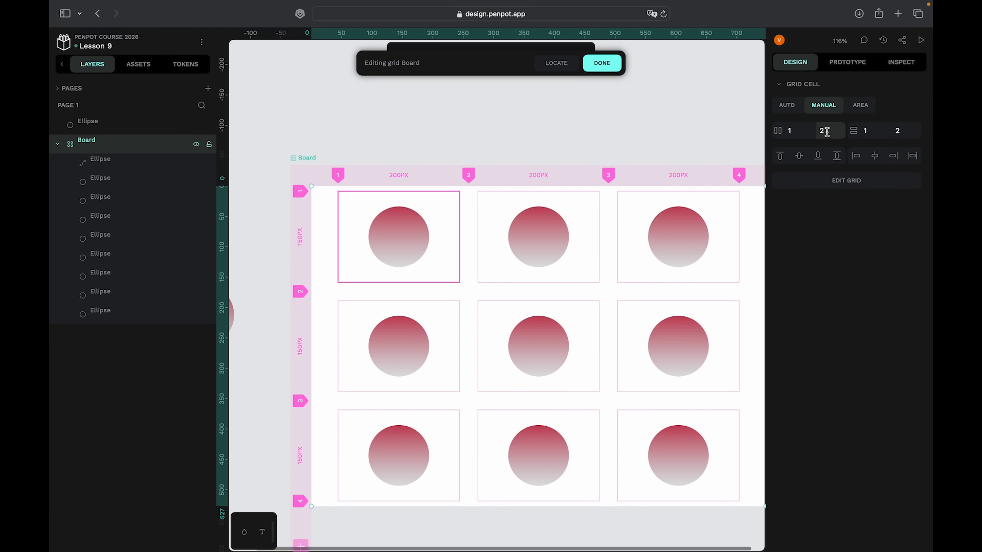
scroll(688, 235, right, 1)
scroll(689, 234, right, 1)
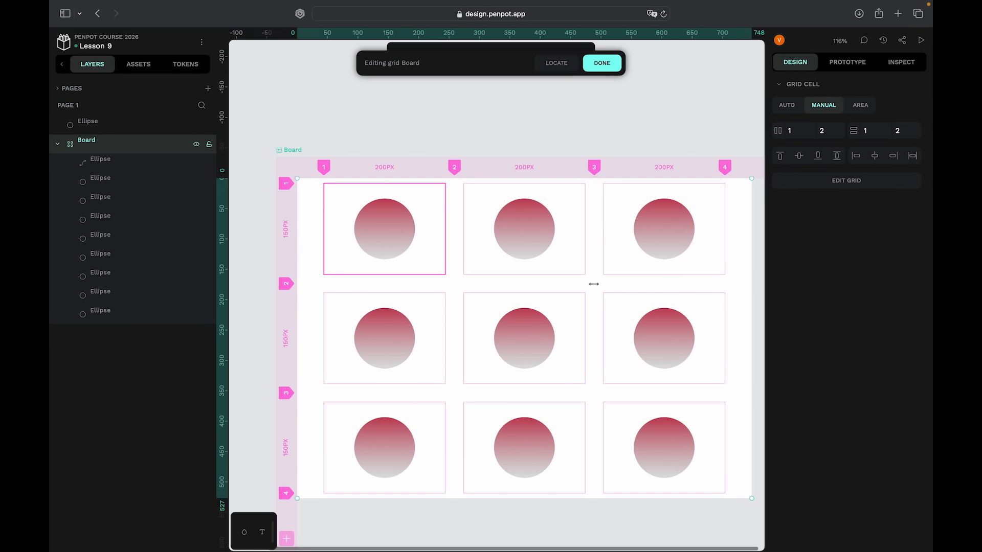
click(833, 130)
text(3)
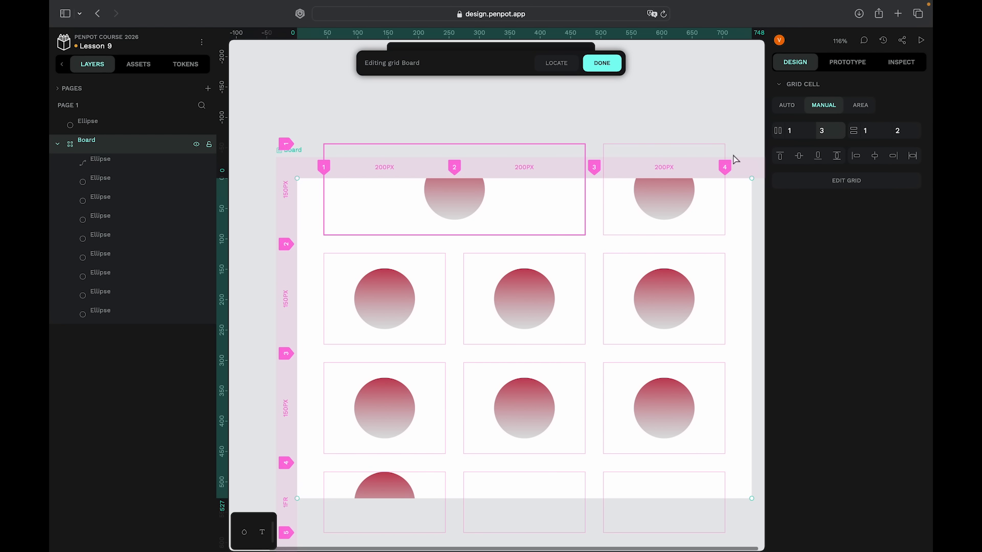
scroll(570, 188, up, 1)
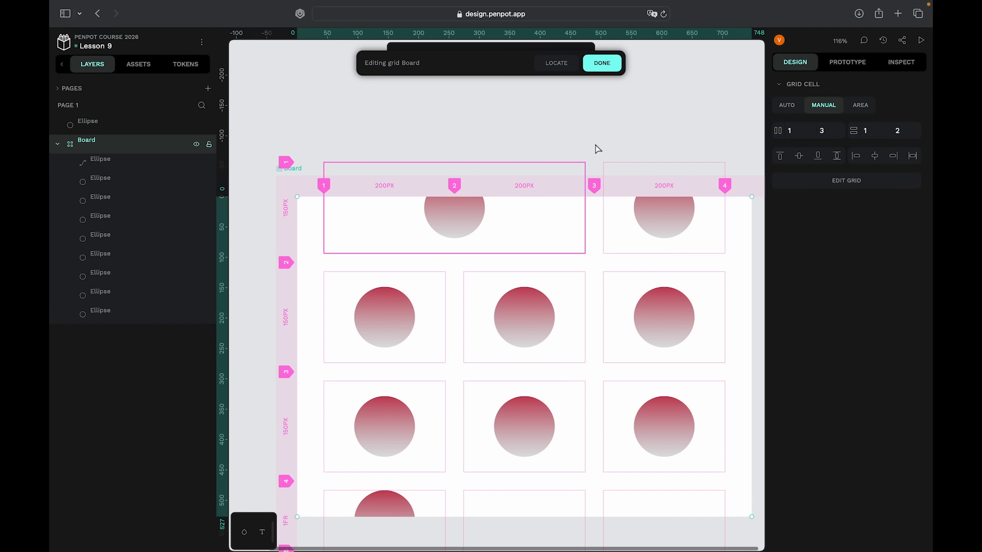
scroll(533, 454, down, 2)
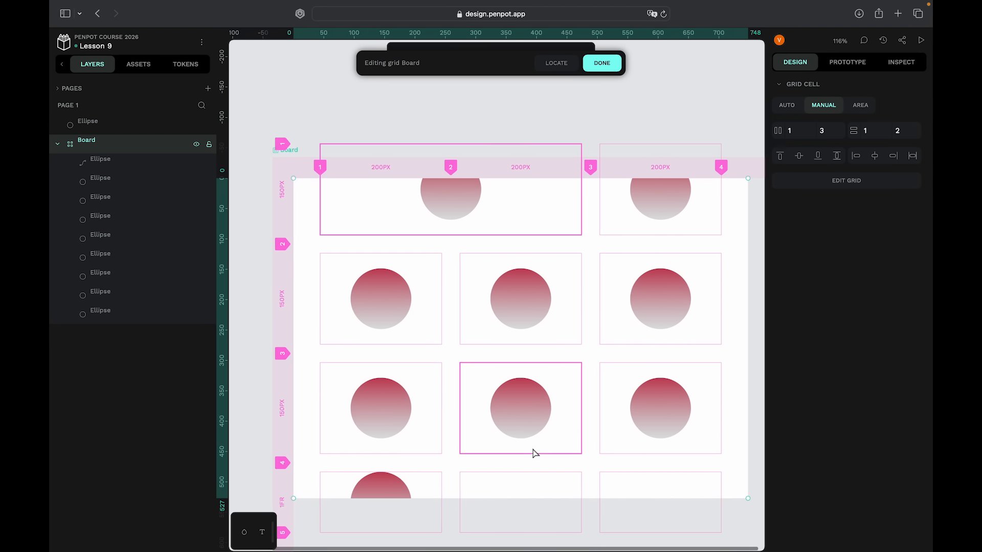
- Undo the last column end change on the cell in the first row and column
scroll(533, 453, down, 2)
scroll(534, 453, right, 2)
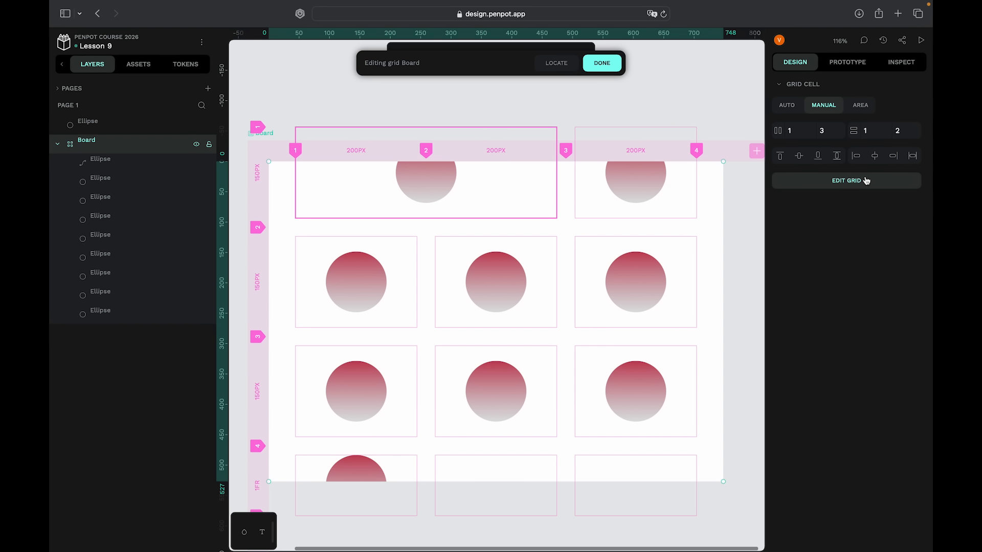
key(super+z)
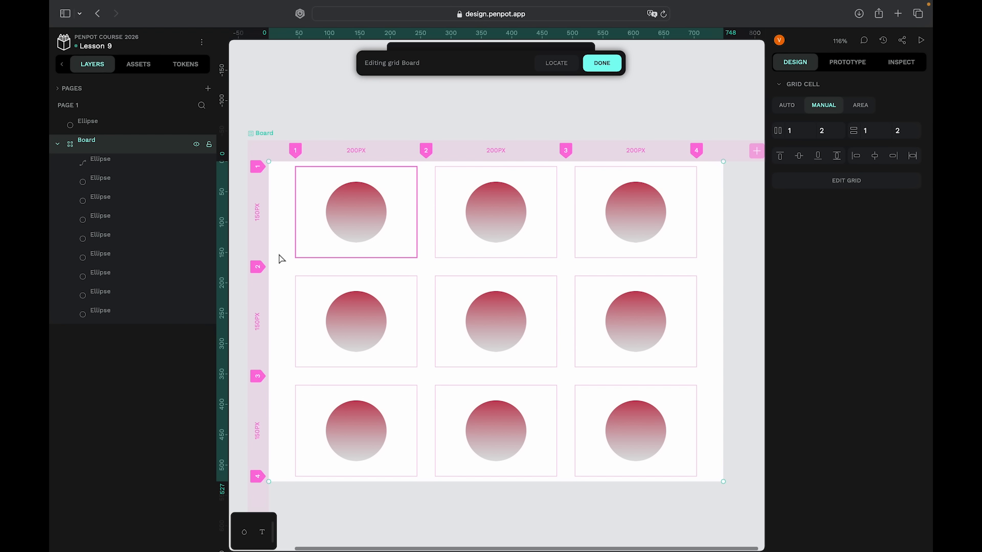
- Set the selected first cell's row end to 3 and examine how the grid rearranges around it
click(916, 133)
text(3)
key(Return)
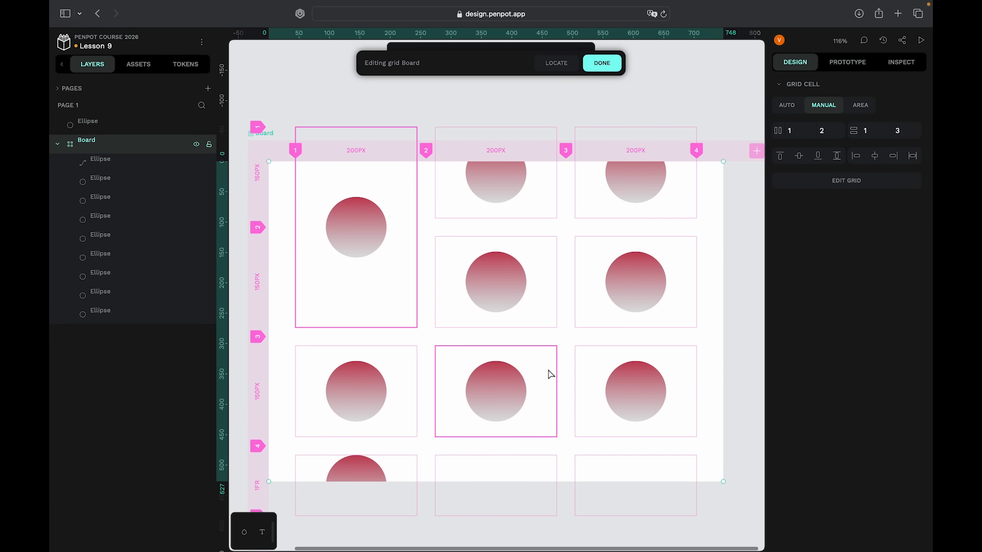
scroll(550, 368, left, 3)
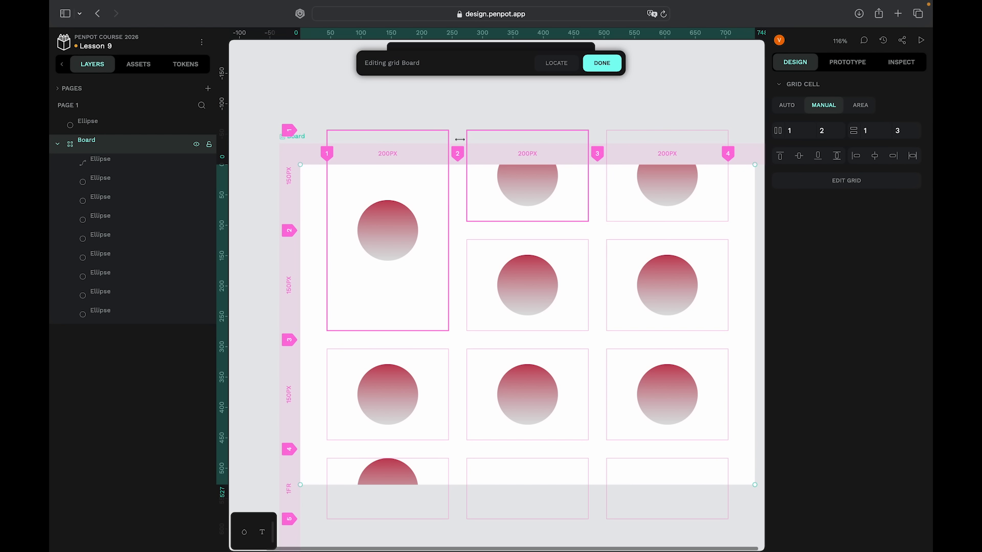
scroll(413, 227, up, 1)
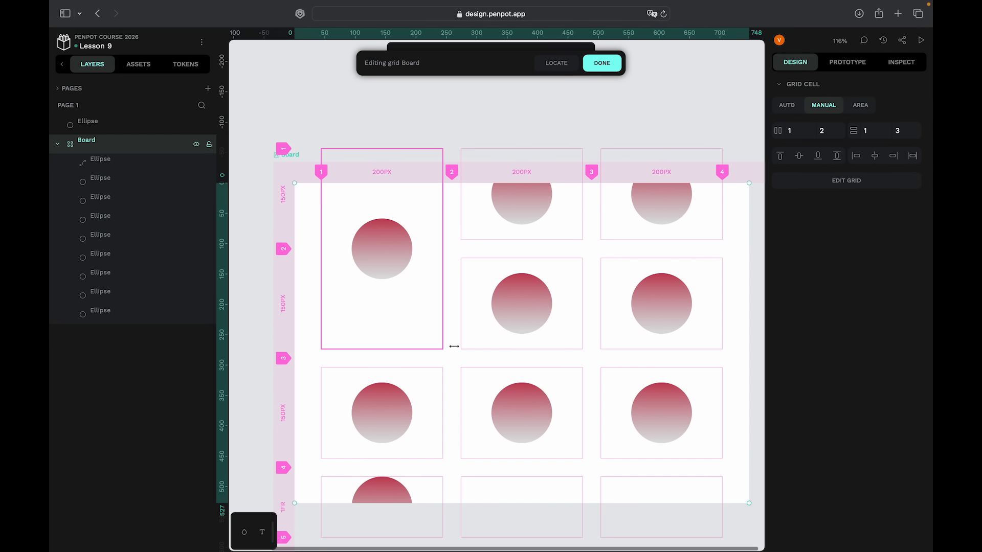
scroll(268, 274, right, 3)
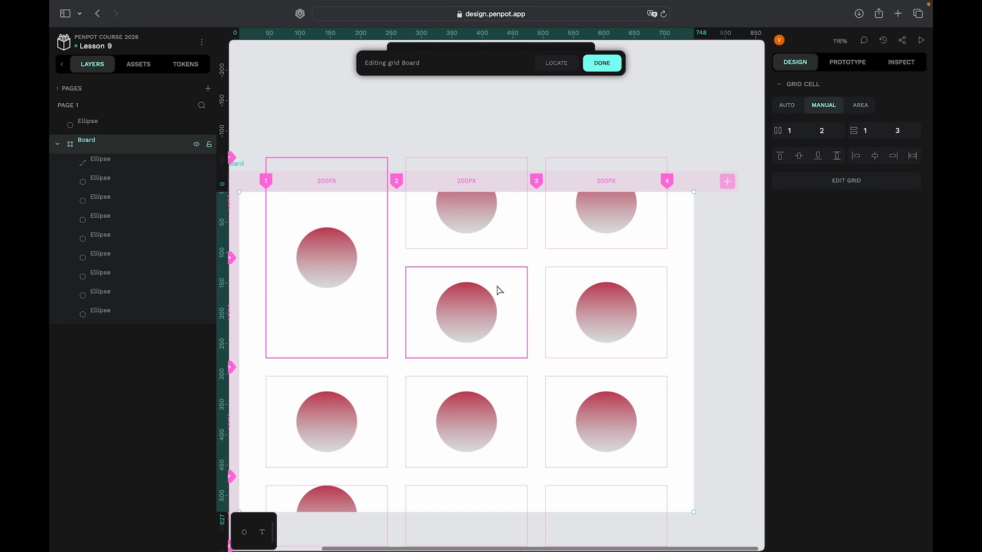
scroll(496, 236, left, 3)
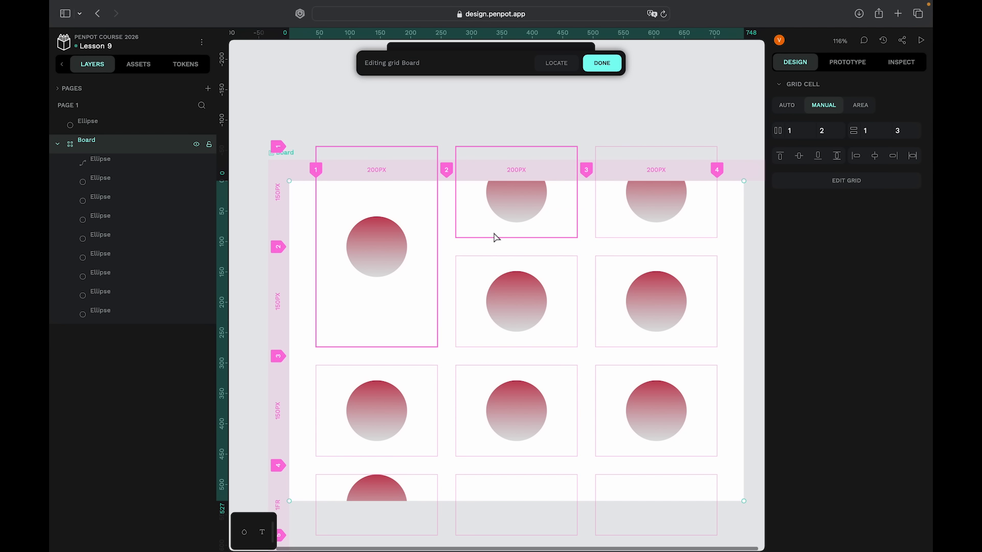
scroll(495, 236, down, 3)
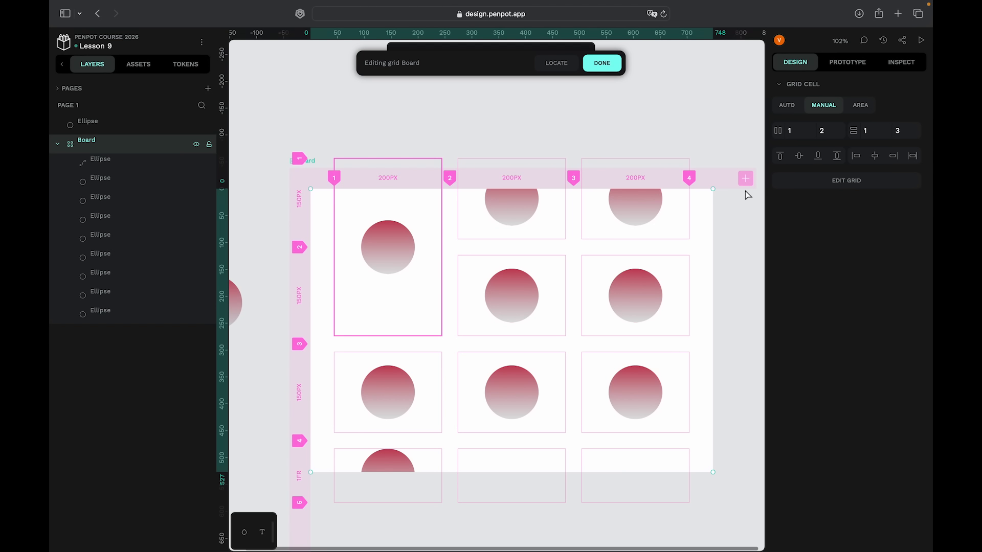
- Undo the row end change and set the selected cell's column start to 2 and column end to 4
key(super+z)
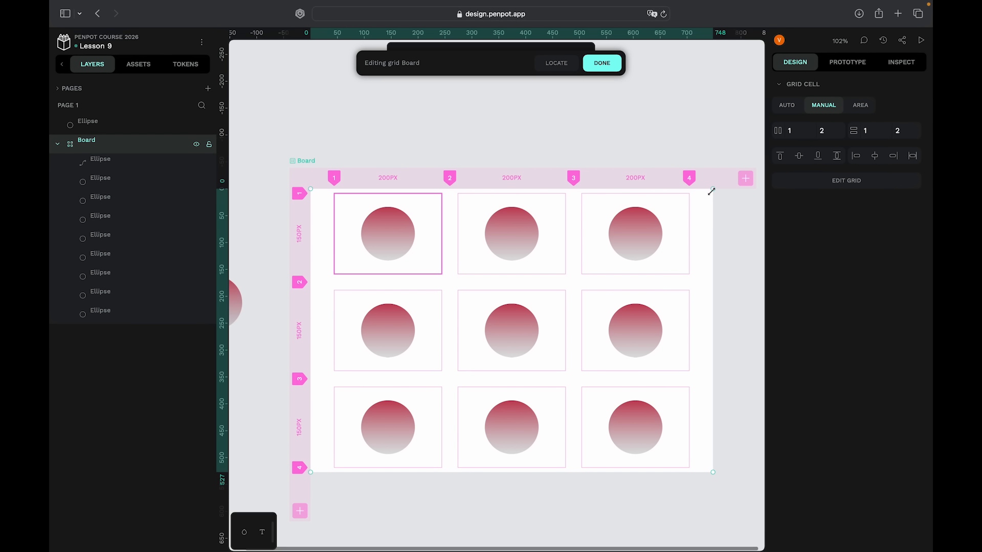
click(802, 135)
text(2)
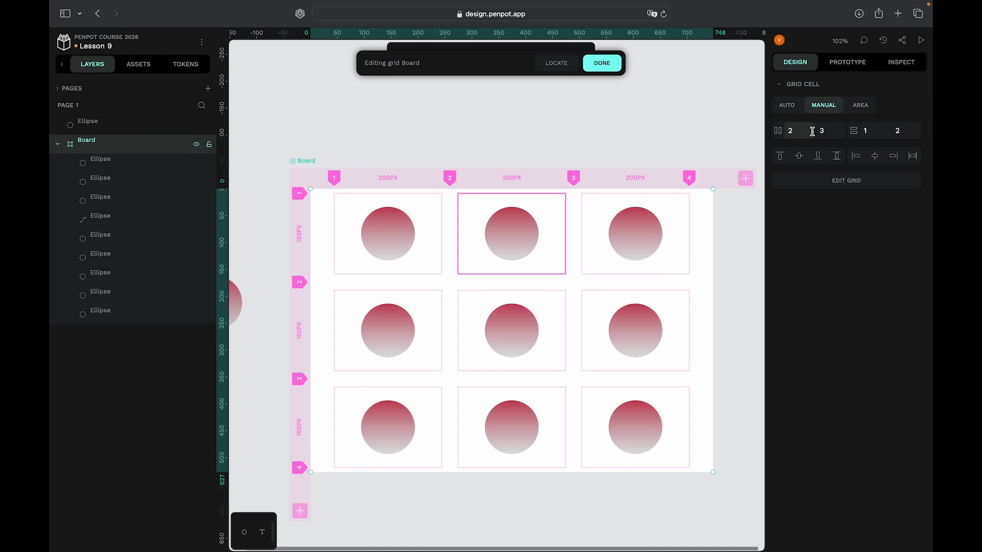
click(832, 130)
text(4)
key(Return)
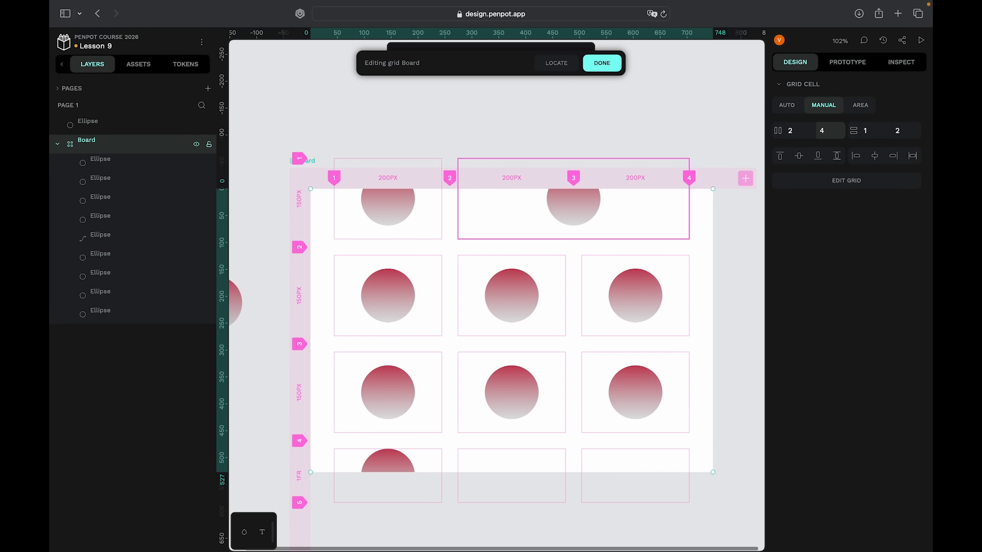
- Resize the selected cell on the canvas so it spans from column 1 to 3 and from row 1 to 4
scroll(482, 382, down, 1)
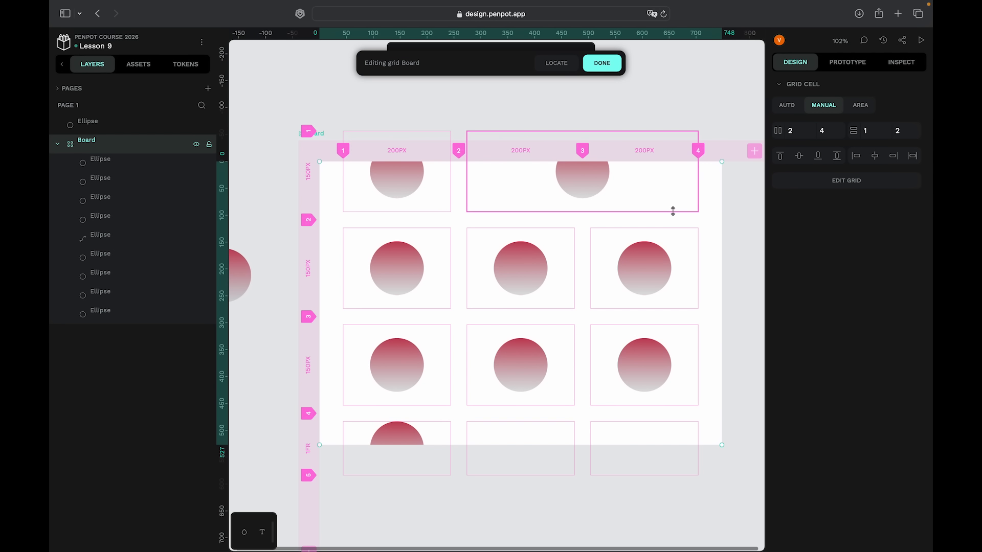
drag(673, 211, 667, 259)
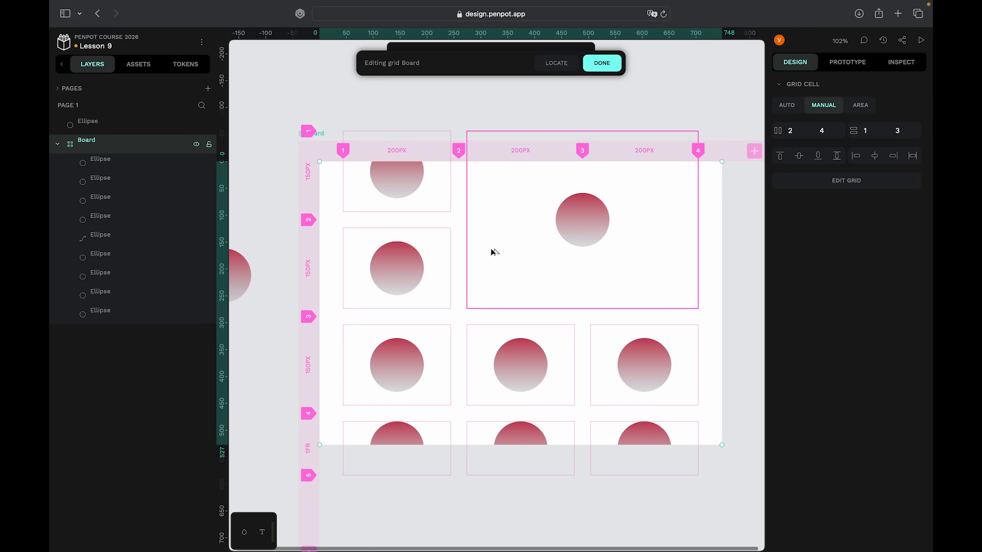
drag(465, 239, 474, 322)
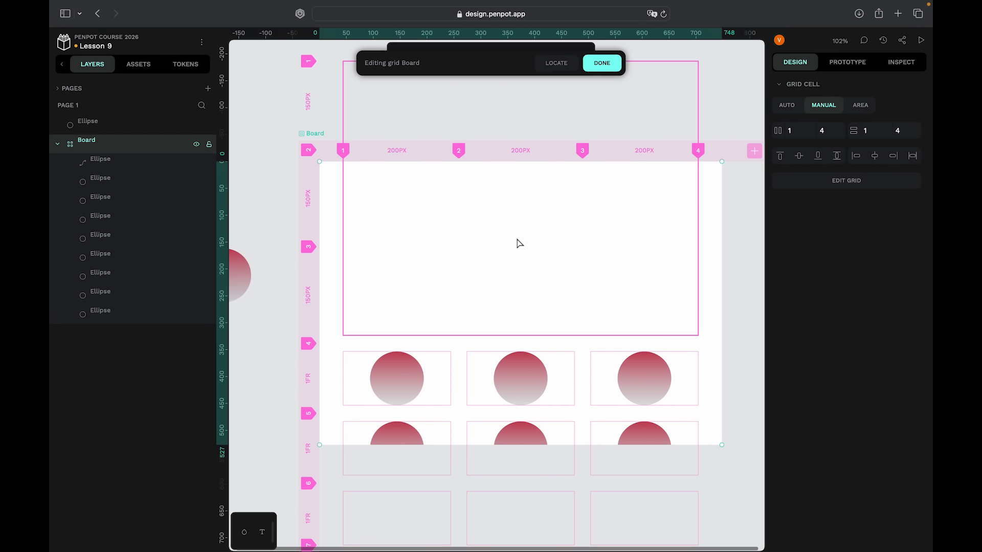
scroll(517, 239, left, 1)
scroll(517, 240, right, 2)
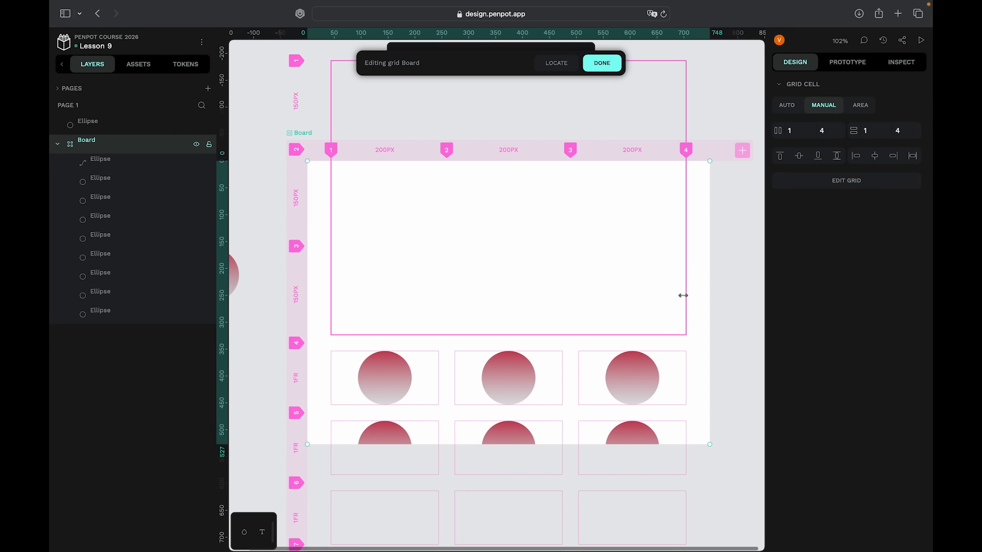
drag(684, 296, 560, 276)
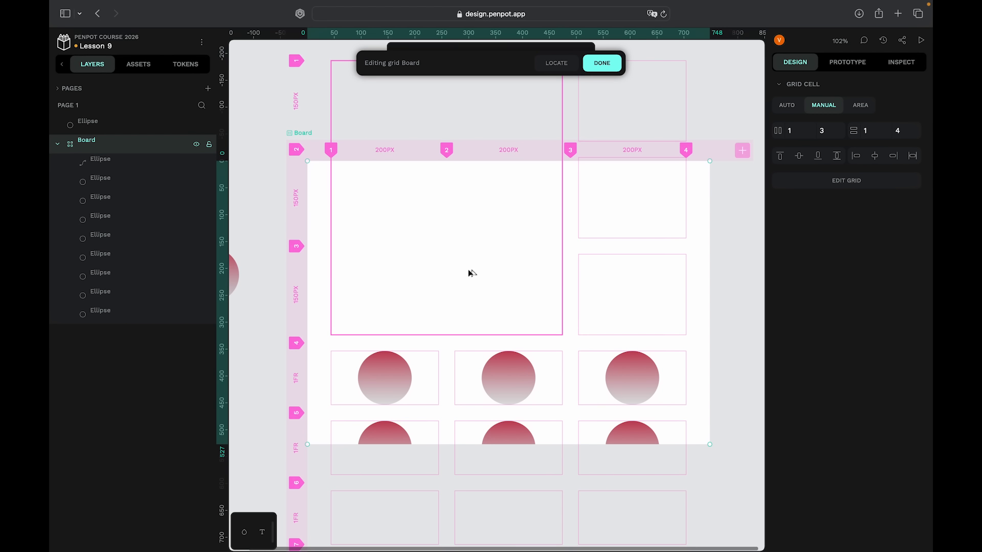
- Try narrowing the large cell to column end 2 and shrinking it from its upper edge, and undo the changes
drag(470, 274, 426, 273)
scroll(390, 99, up, 2)
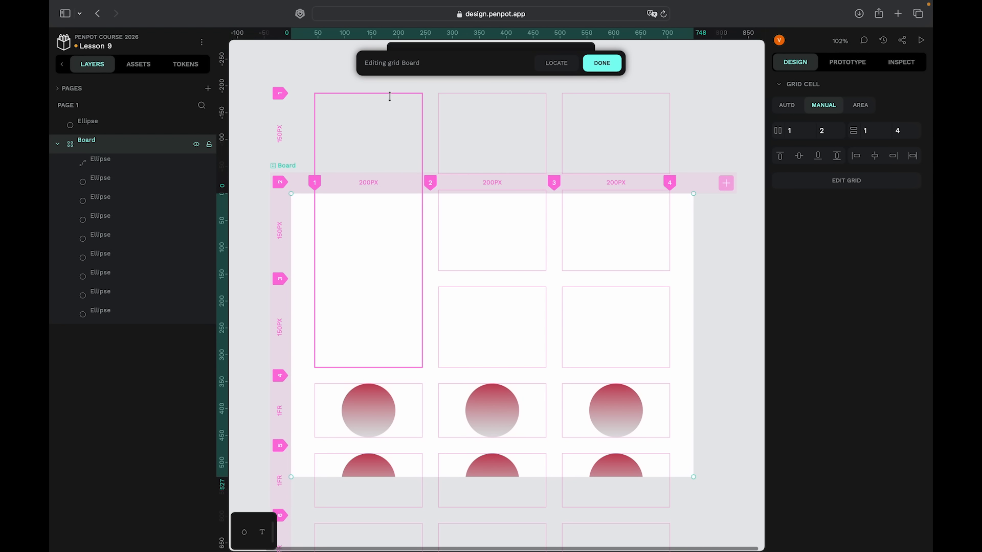
drag(390, 91, 383, 201)
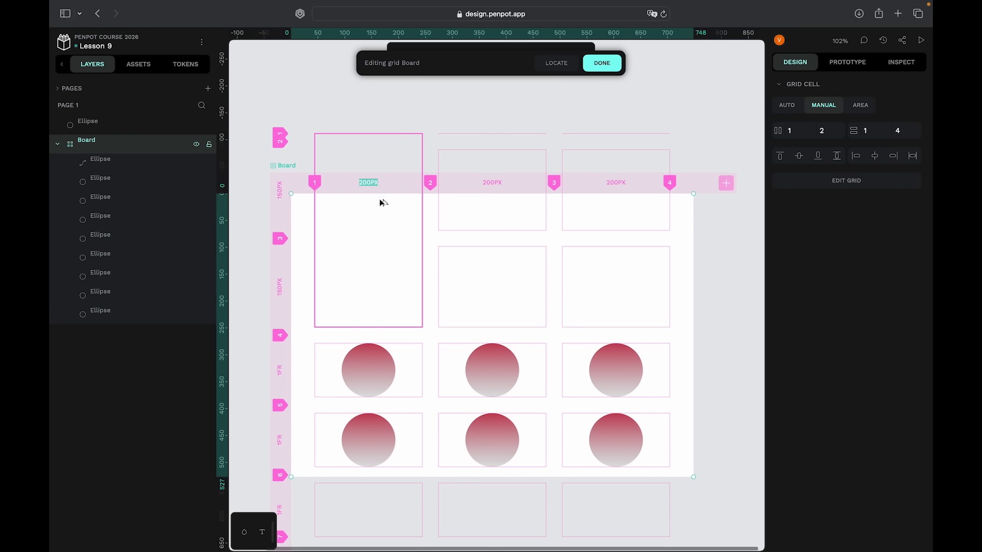
click(445, 120)
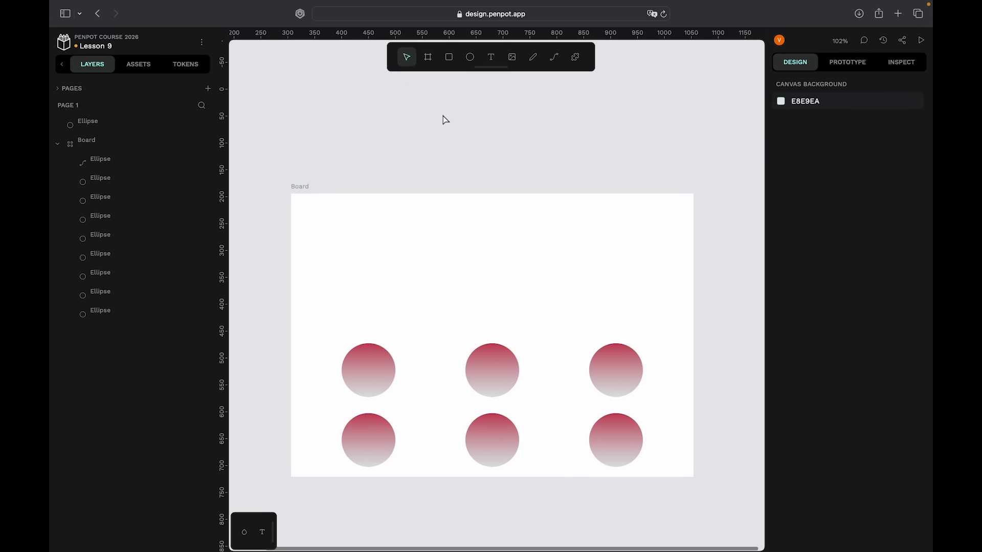
key(super+z)
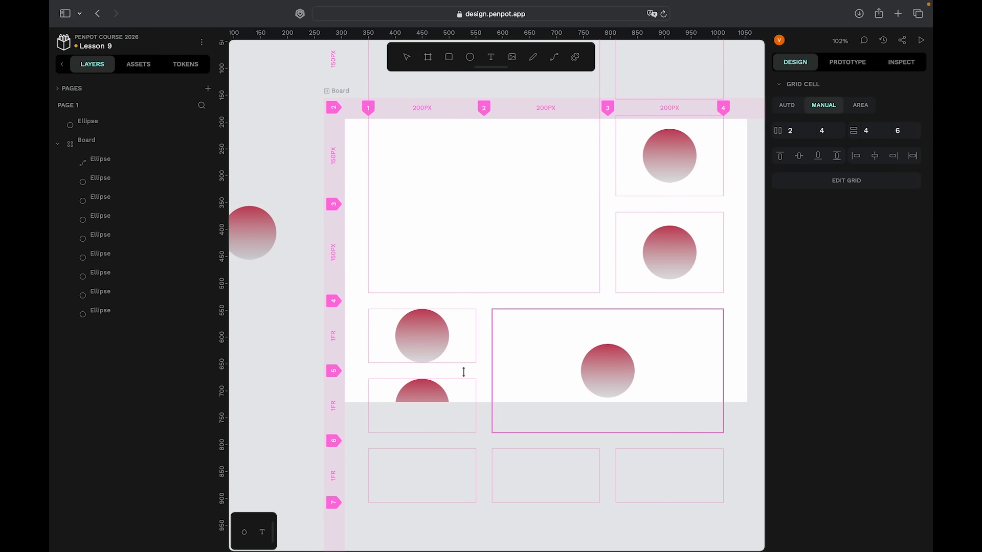
- Leave grid editing and delete the spare ellipse beside the board
scroll(463, 372, down, 5)
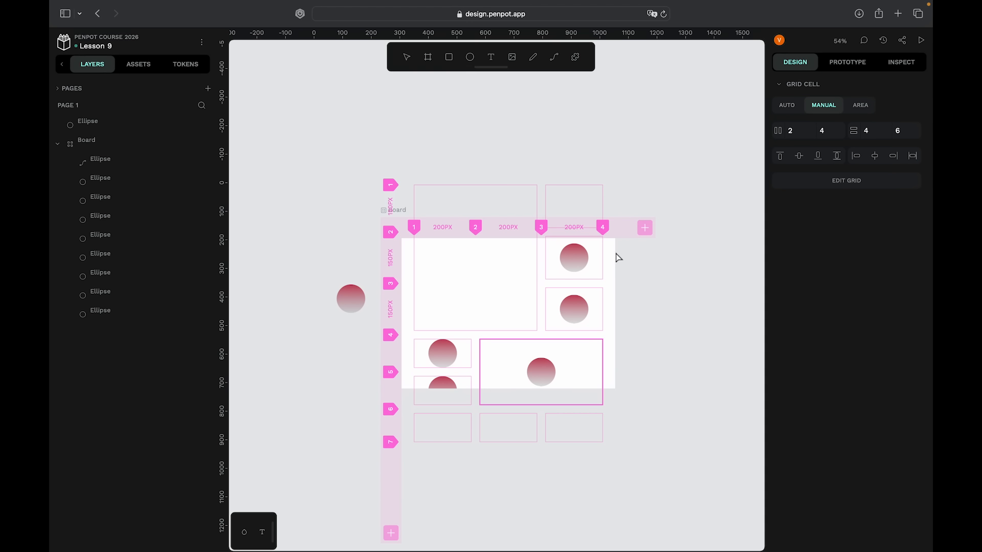
key(Escape)
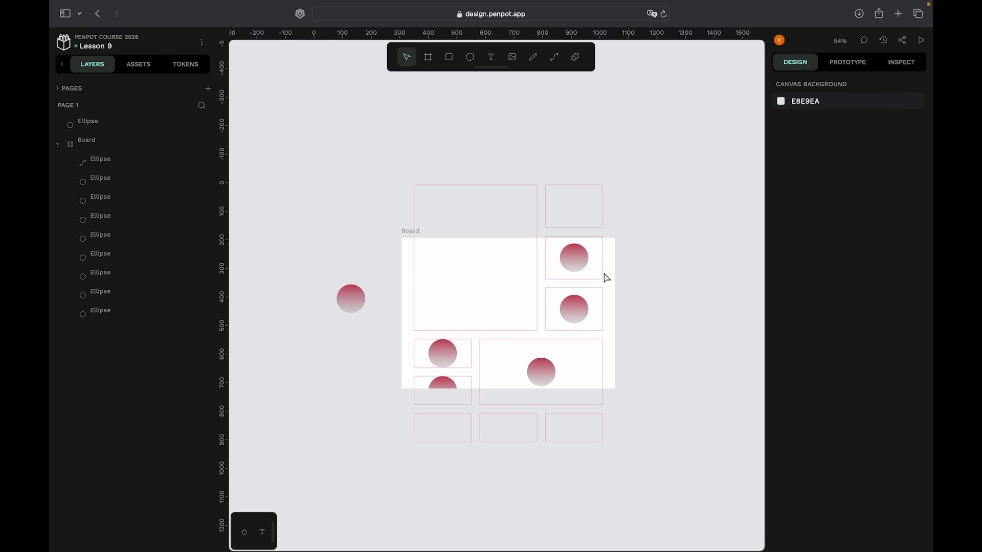
click(84, 146)
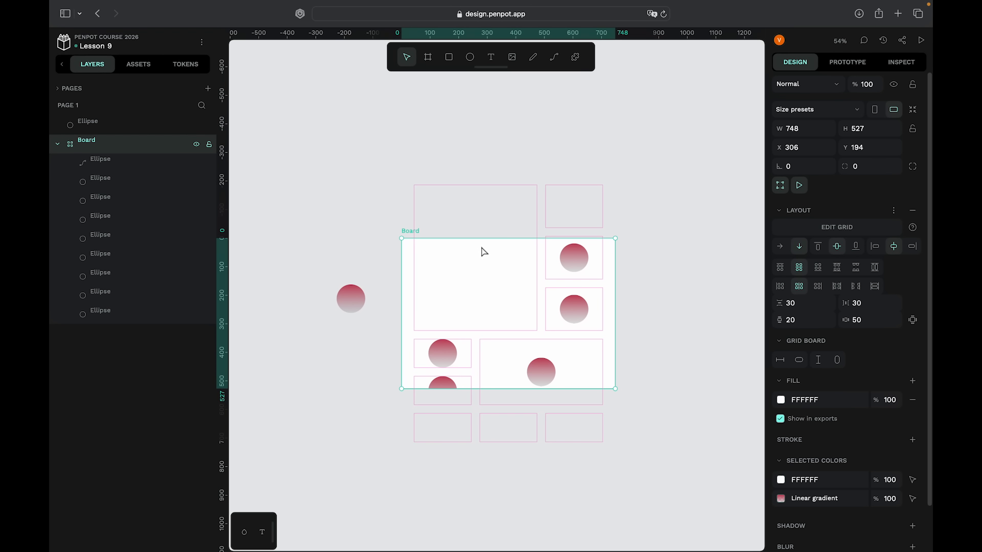
click(352, 296)
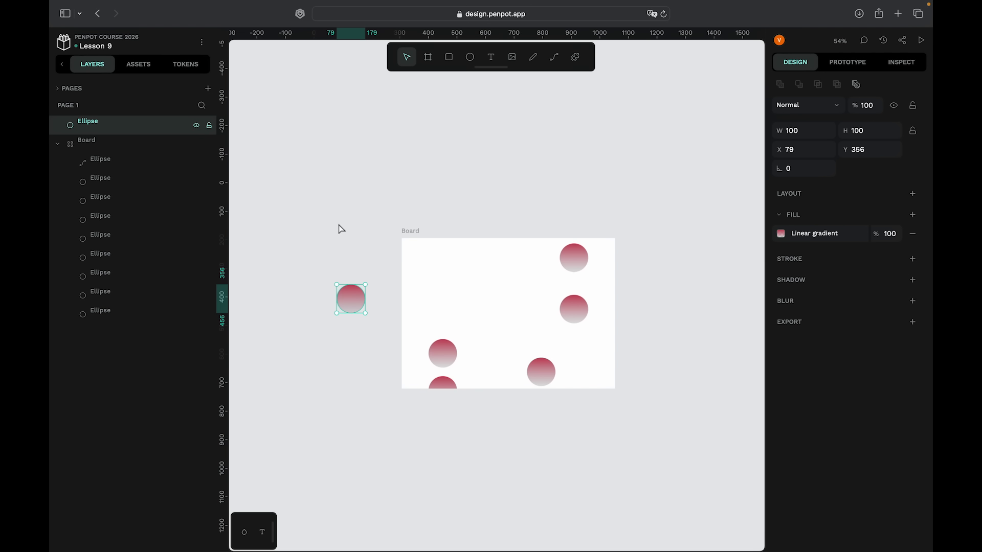
key(Delete)
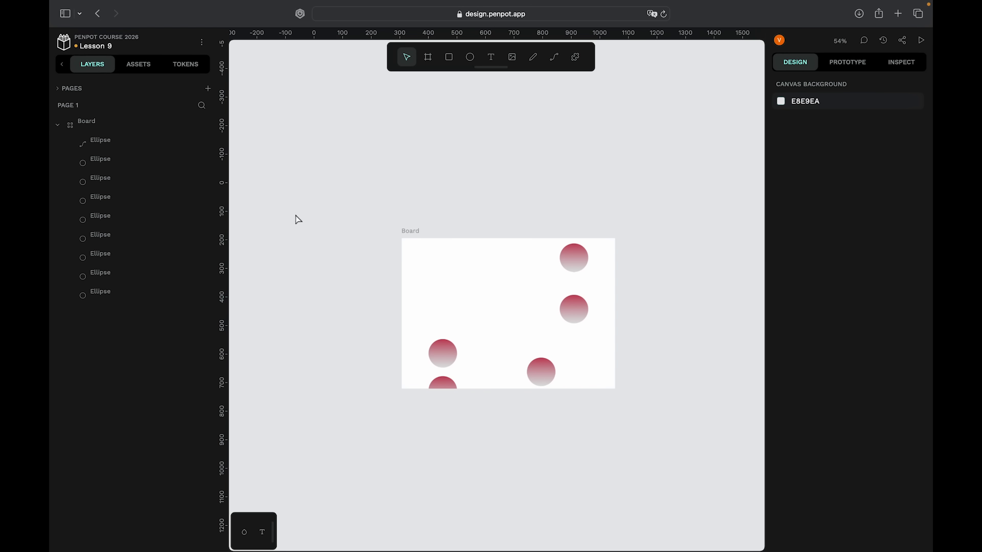
- Enlarge the board upward and to the left to about 1048 by 983 so it encloses all grid cells
click(146, 126)
drag(546, 211, 556, 106)
drag(402, 202, 315, 202)
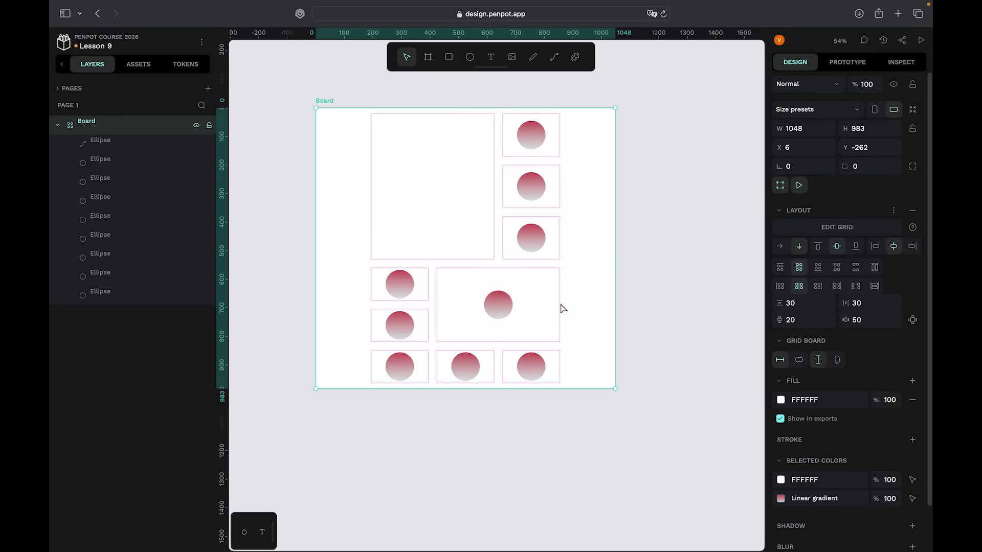
- Reopen the board's grid for editing and align both its rows and columns to the start of the board
scroll(562, 309, up, 2)
scroll(562, 309, left, 2)
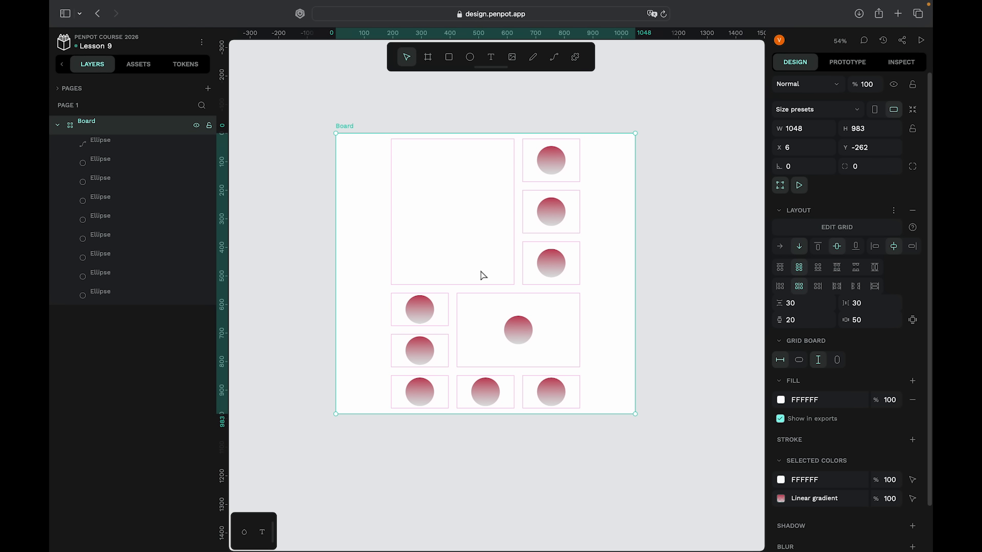
scroll(483, 275, up, 3)
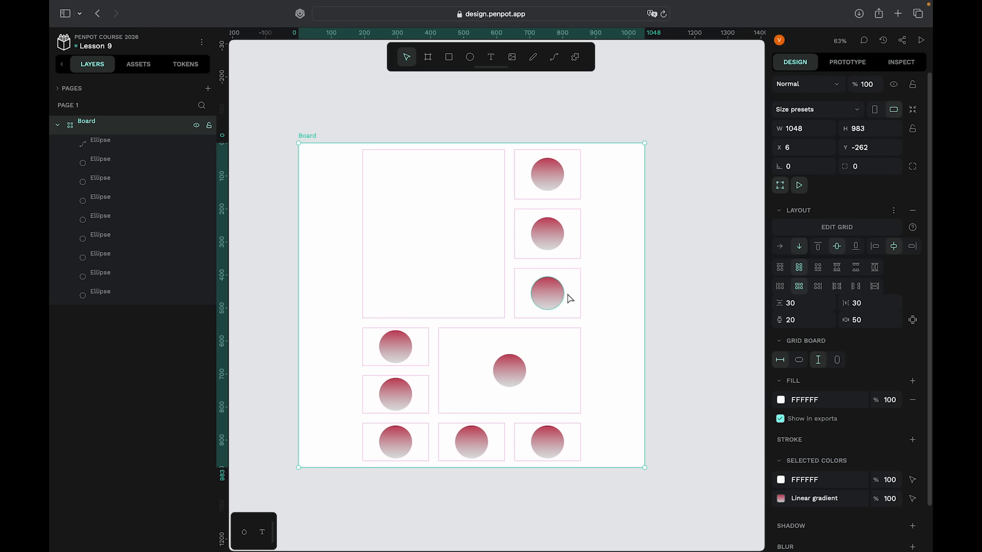
double_click(557, 183)
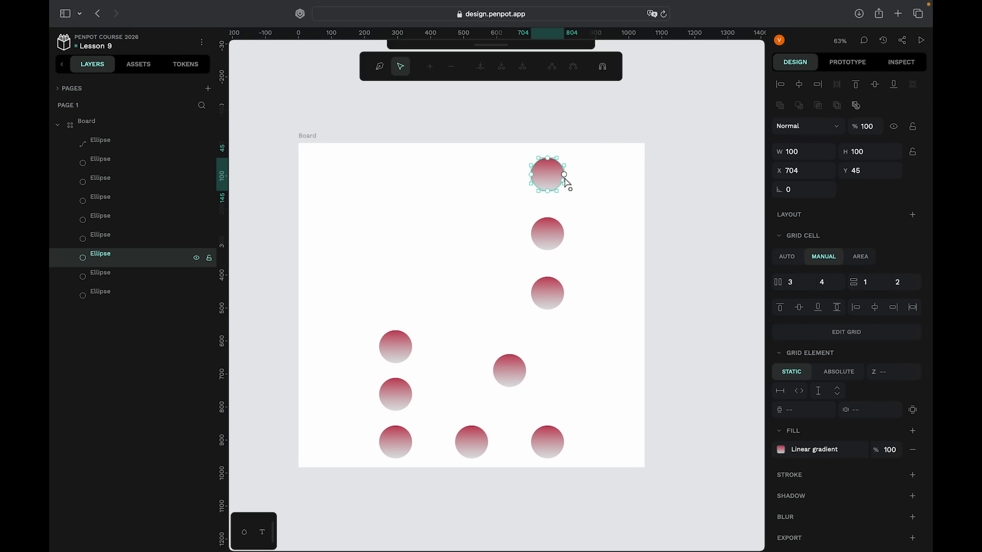
double_click(568, 195)
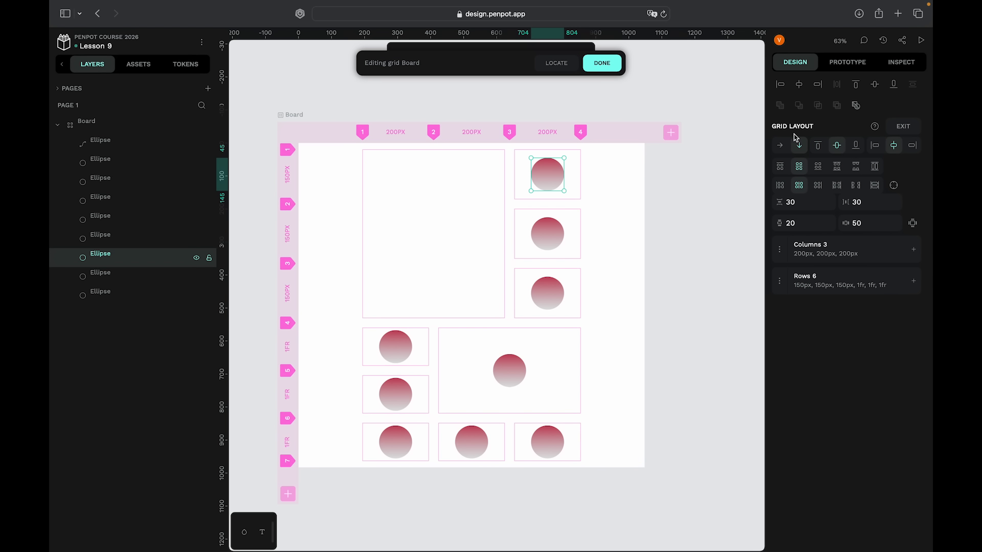
click(781, 168)
click(783, 187)
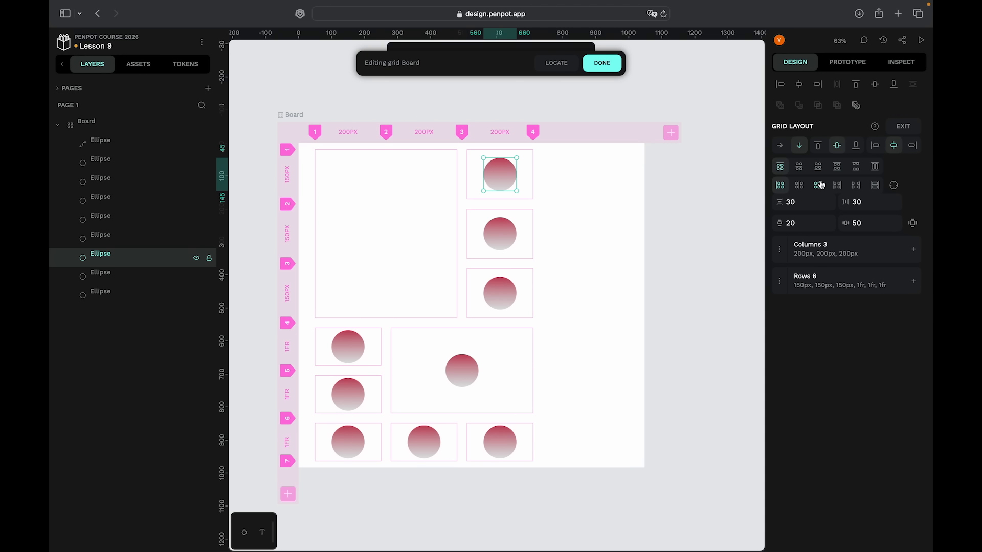
- Try stretching the rows and aligning rows and columns to the end, and return both to start alignment
click(875, 167)
click(818, 168)
click(817, 185)
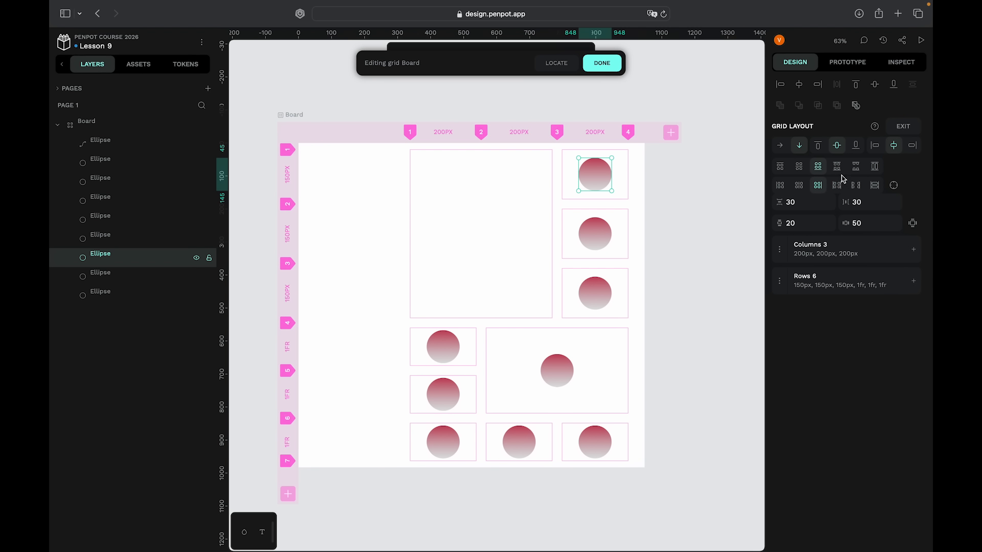
click(780, 166)
click(781, 184)
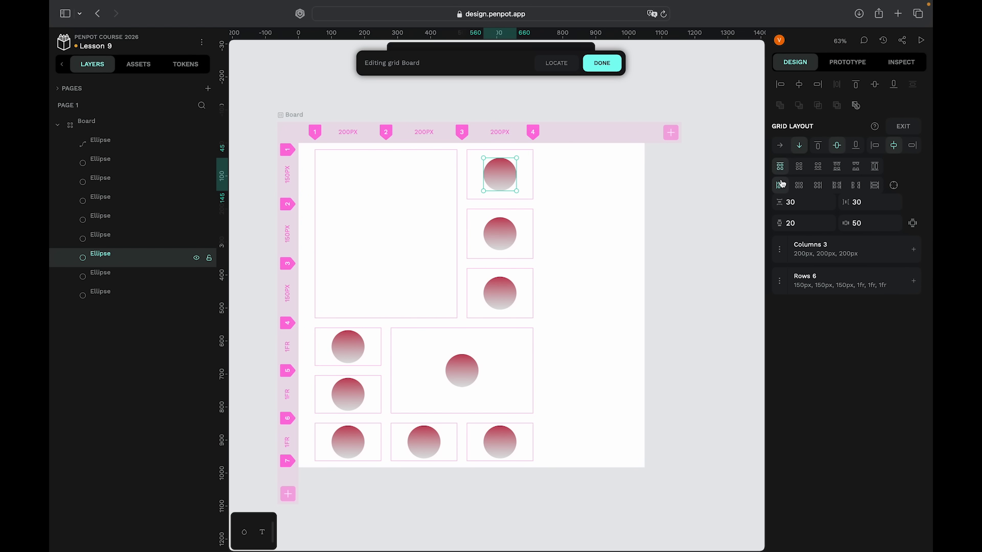
- Distribute the grid's rows with space around them and examine the lower cells up close
click(843, 168)
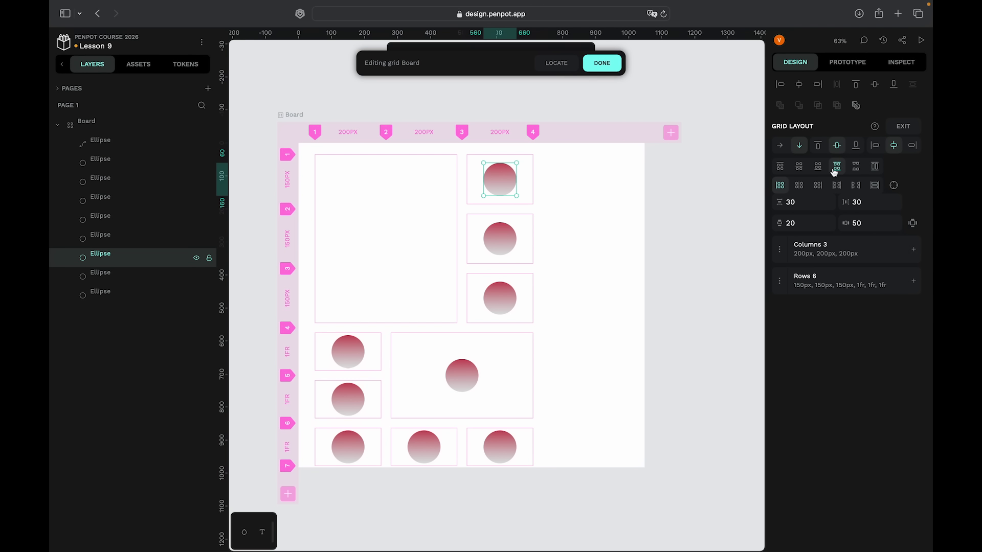
scroll(443, 500, up, 3)
scroll(440, 499, up, 5)
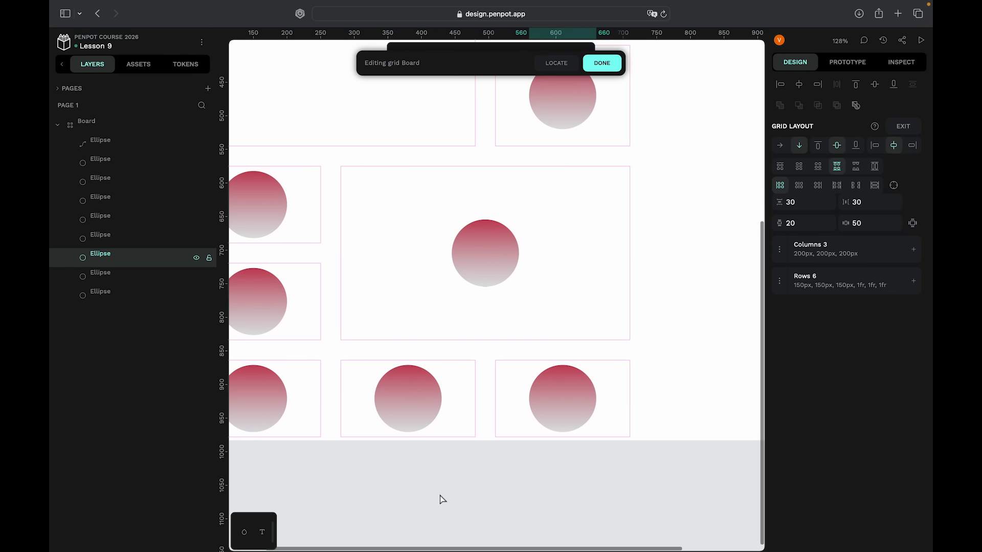
- Examine the spacing between the grid's last row and the board's lower edge, up close and in the full layout
scroll(376, 418, up, 2)
scroll(376, 419, left, 3)
scroll(376, 419, down, 1)
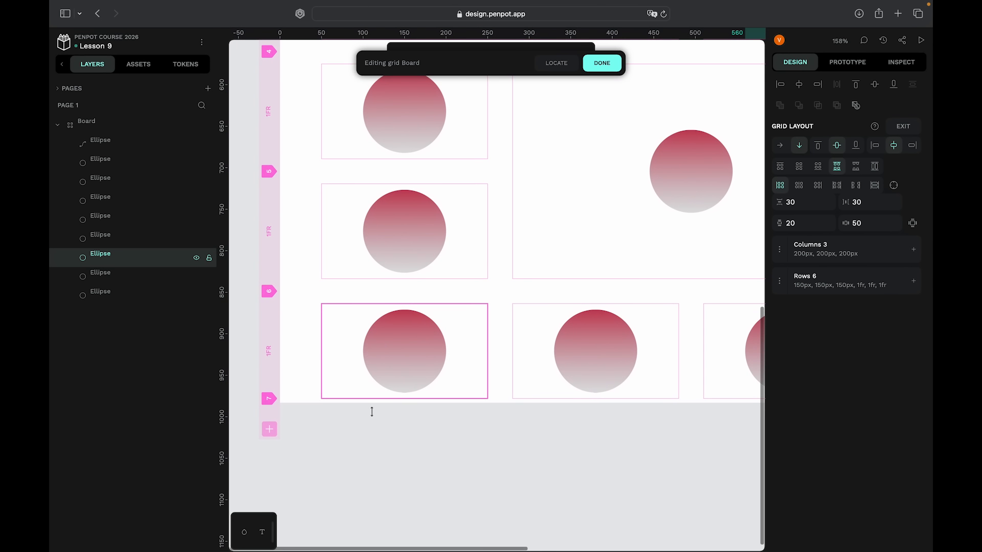
scroll(480, 398, down, 5)
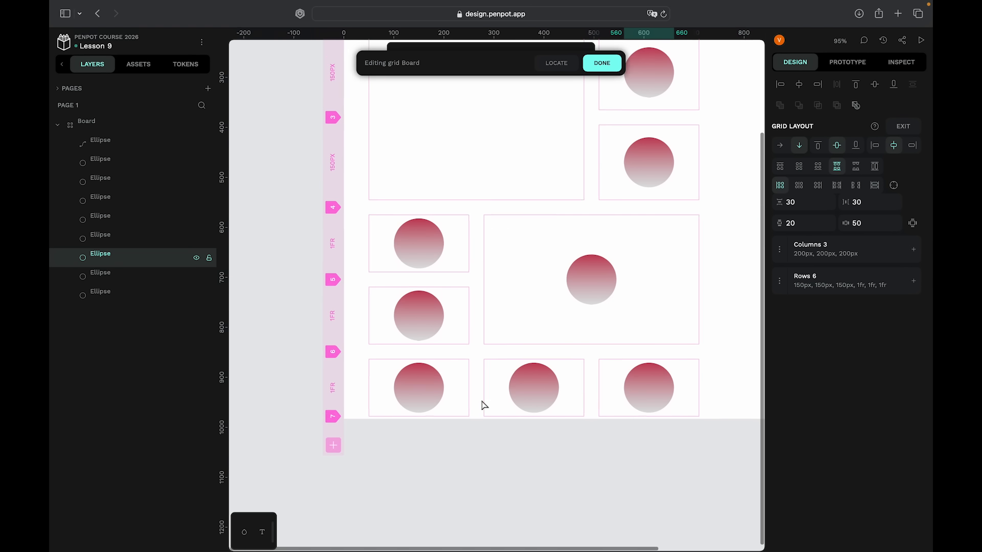
scroll(630, 266, up, 1)
scroll(630, 266, up, 1)
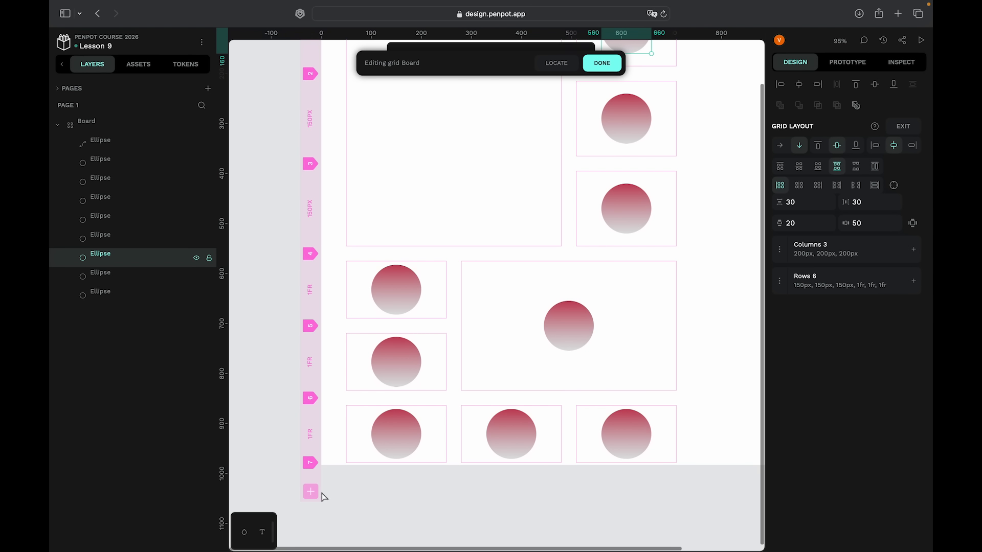
scroll(379, 507, up, 3)
scroll(379, 508, up, 4)
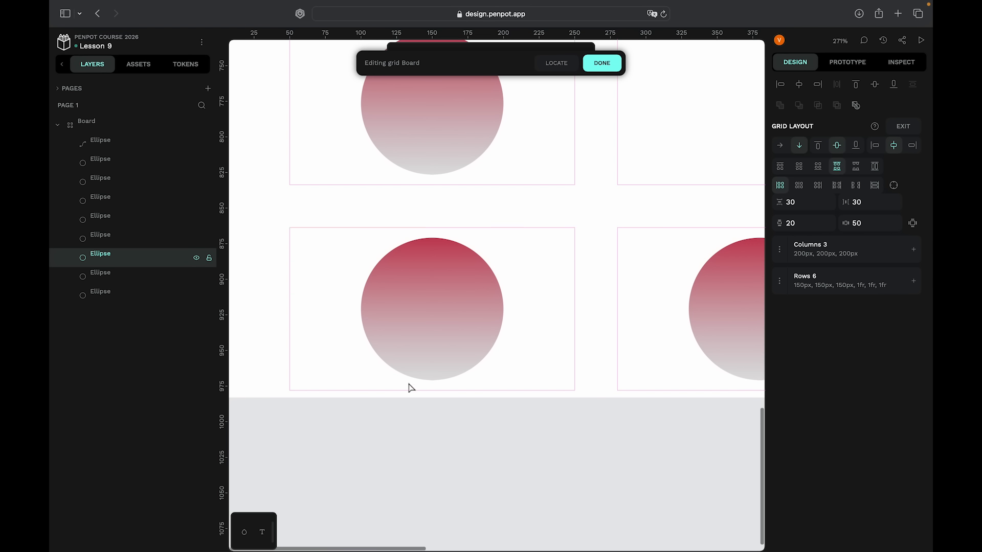
scroll(352, 354, left, 2)
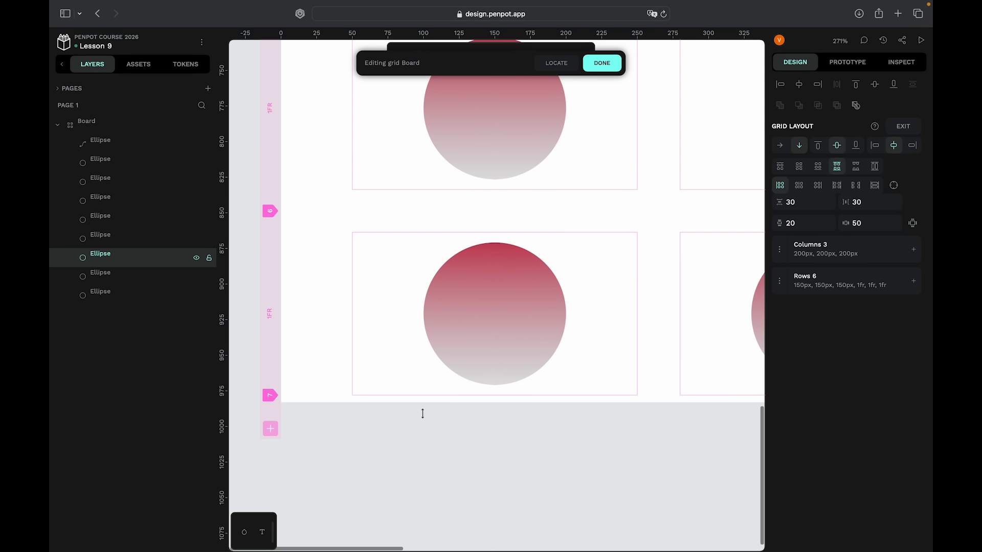
scroll(423, 413, down, 10)
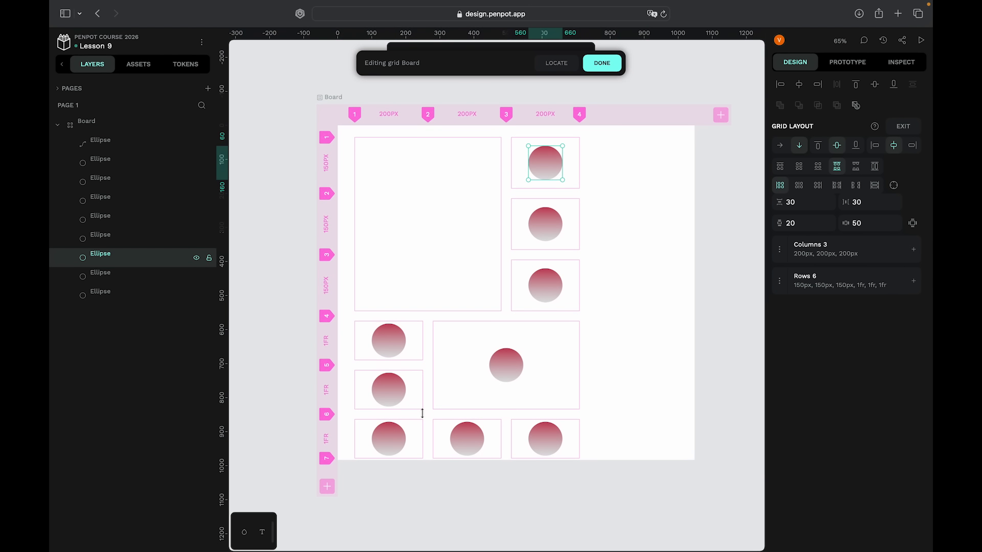
- Try distributing the grid's columns with space around them, and center both columns and rows in the board
scroll(422, 414, right, 2)
click(836, 185)
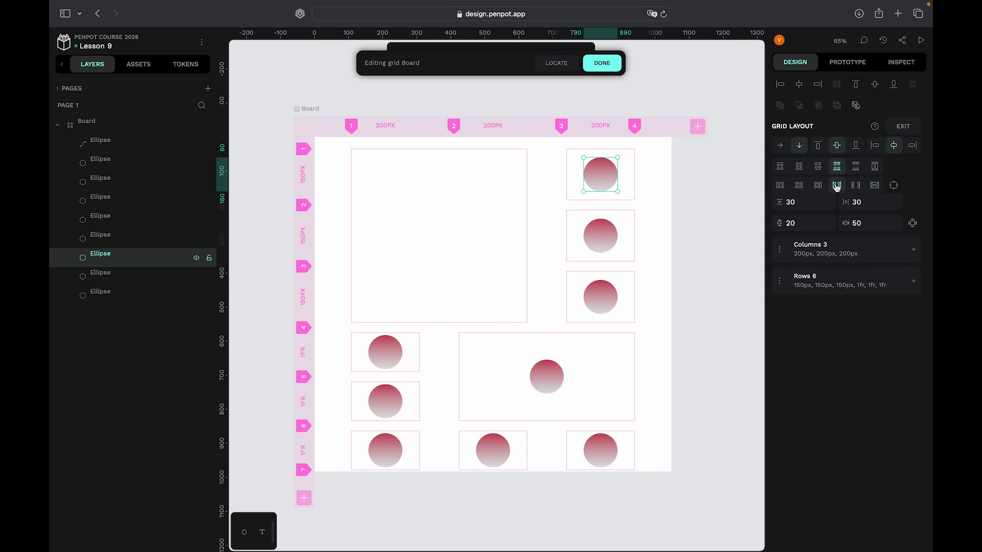
click(800, 187)
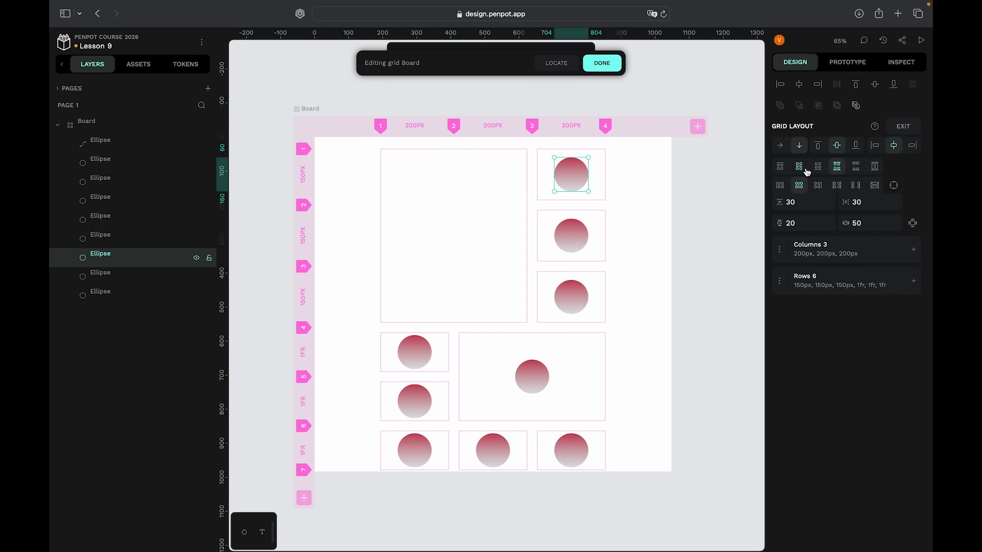
click(801, 168)
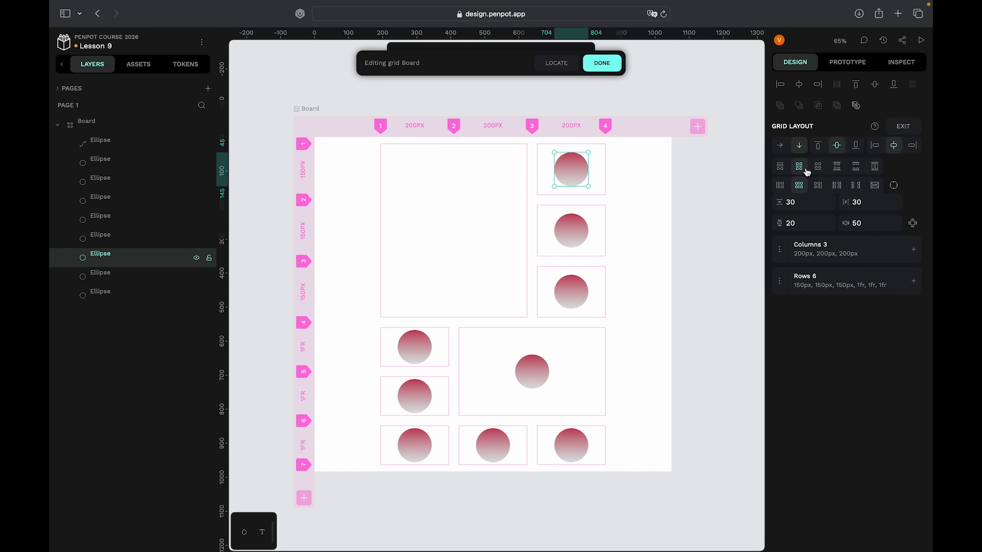
- Try space between the rows and space around the columns, return both to center alignment and finish editing the grid
click(854, 184)
click(837, 185)
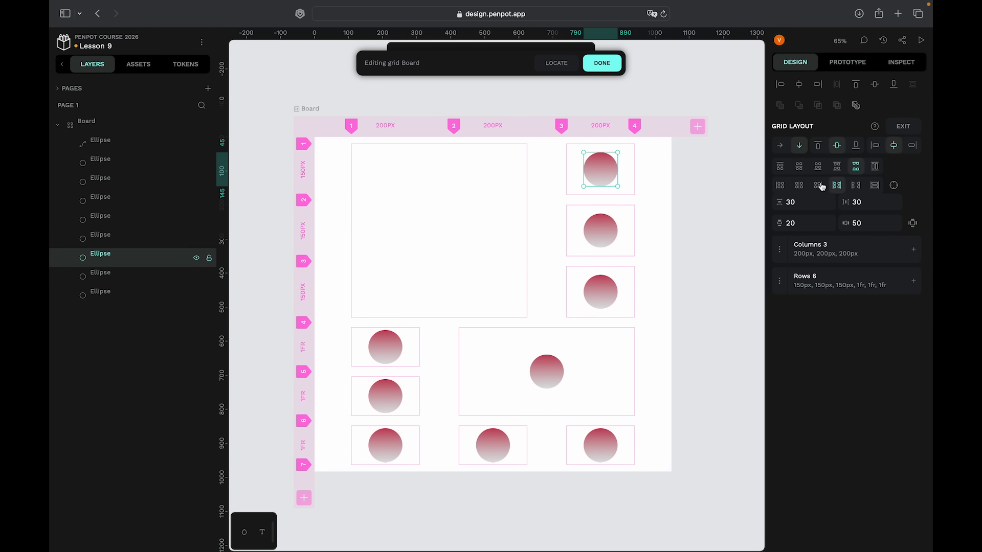
click(818, 185)
click(799, 185)
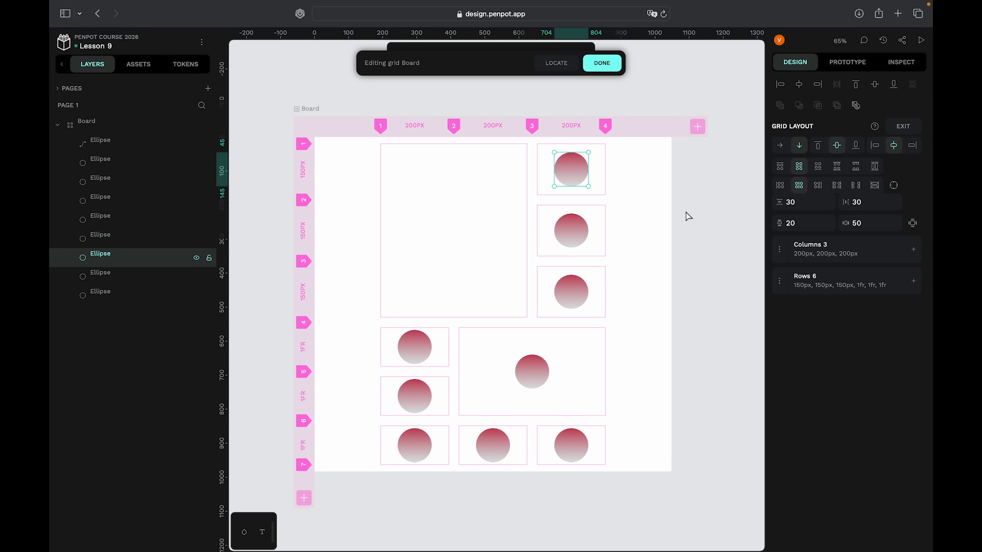
click(602, 63)
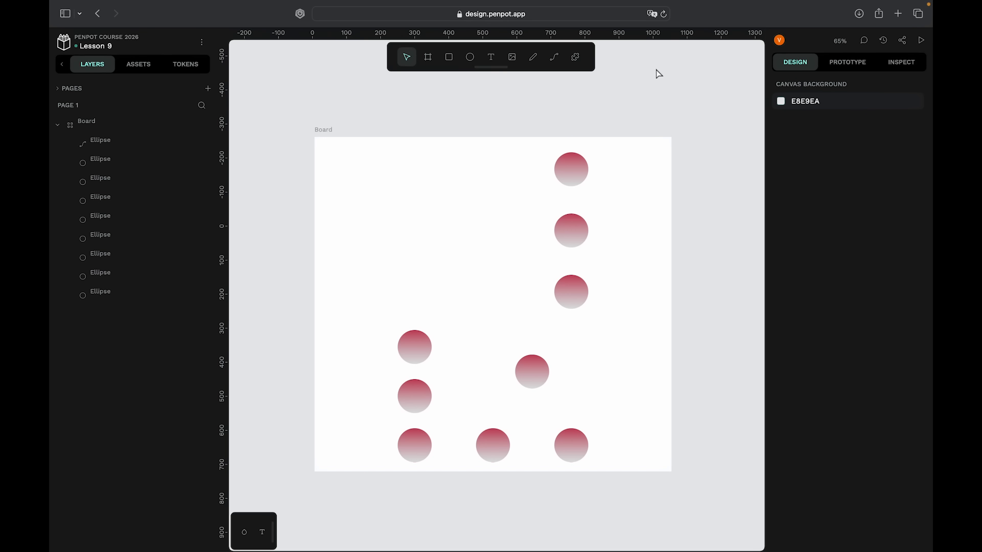